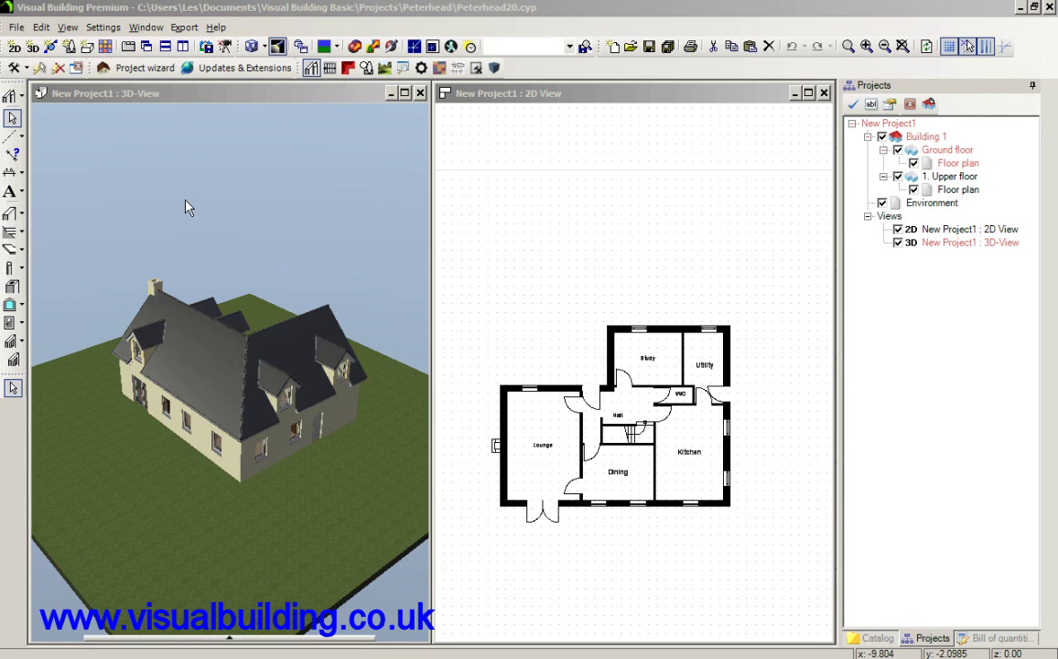
Step: Start a new section view with the 3D view minimised and the 2D floor plan maximised
click(50, 48)
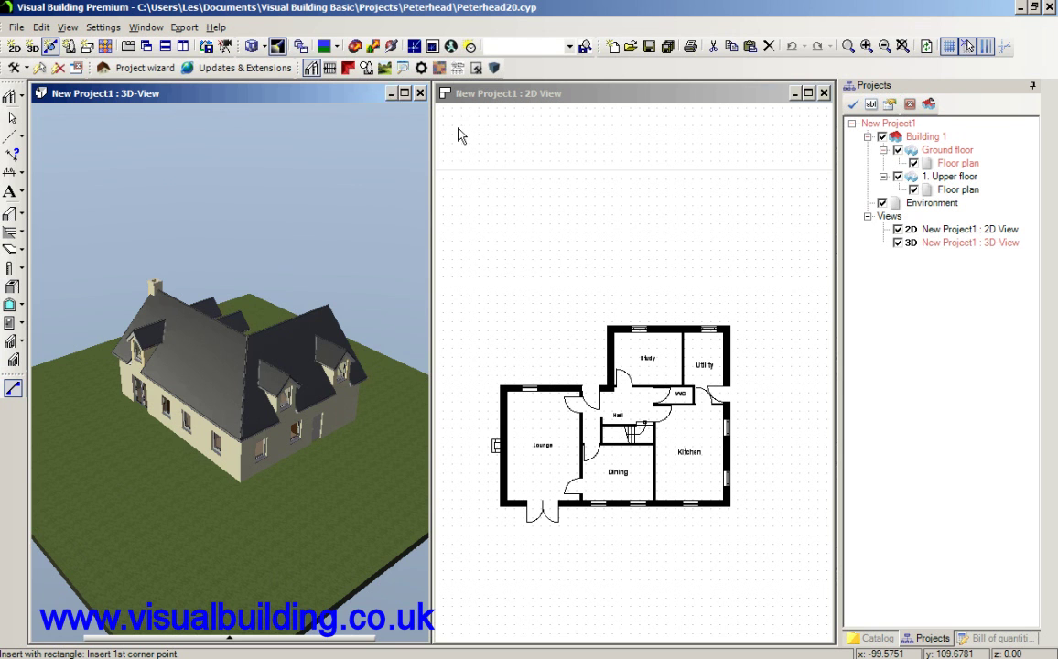
click(391, 94)
click(809, 93)
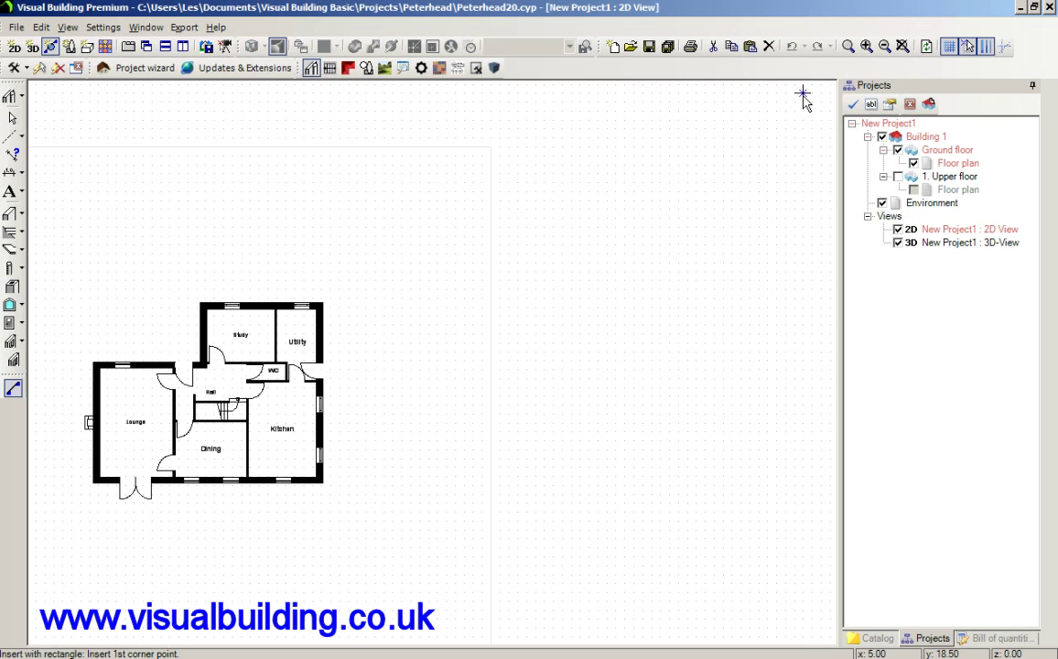
click(901, 46)
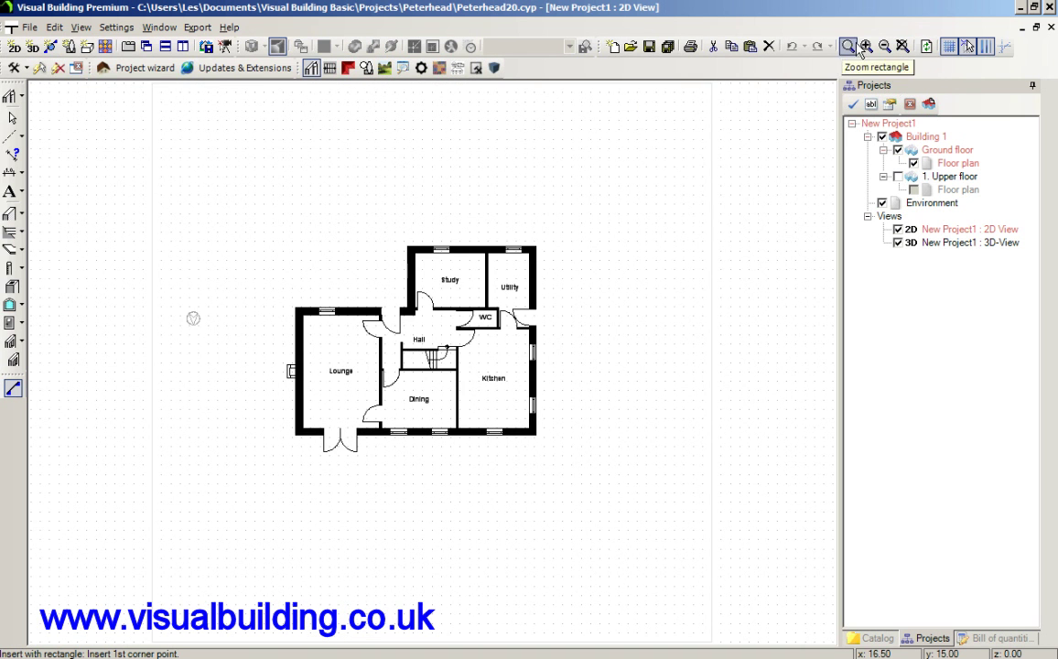
click(864, 46)
scroll(640, 240, up, 1)
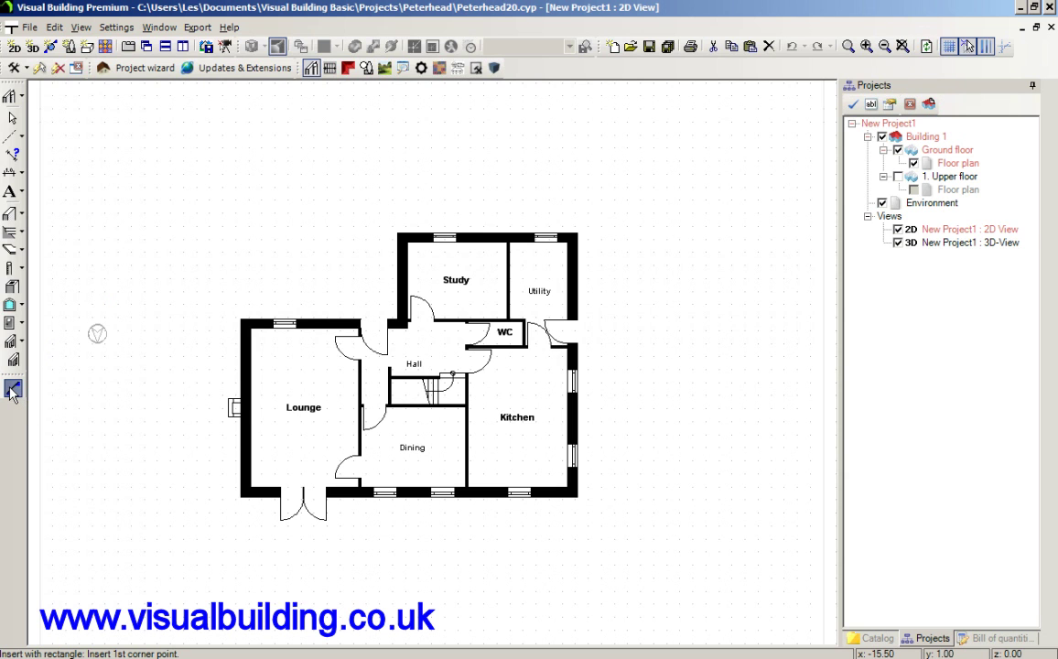
Step: Draw a horizontal section line about 19 m long through the lounge, stairs and kitchen, looking about 10 m towards the study
click(156, 408)
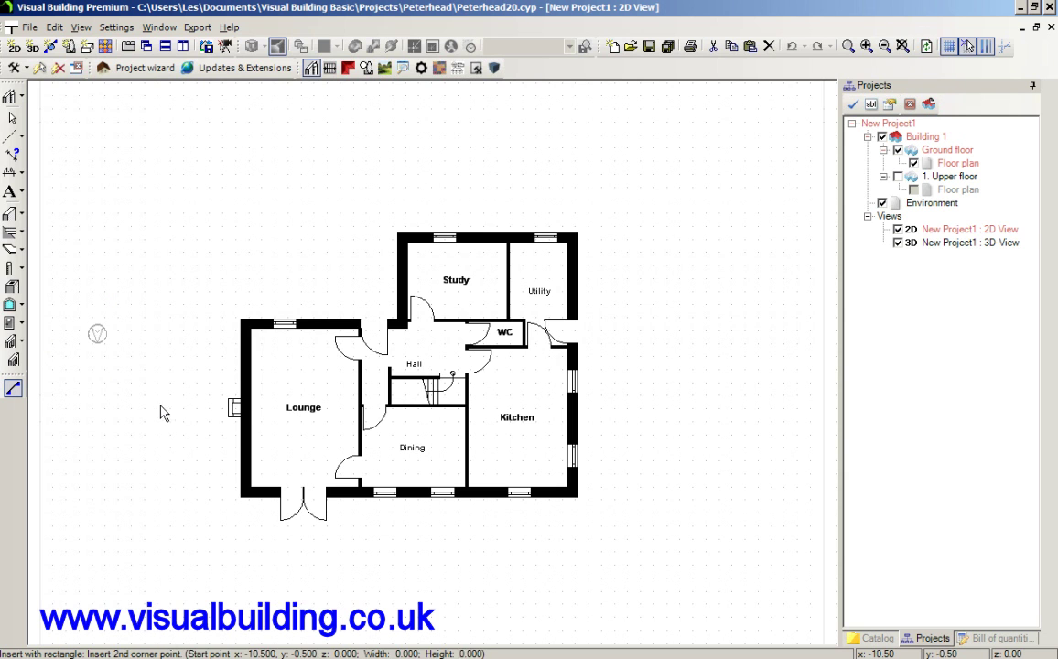
click(653, 408)
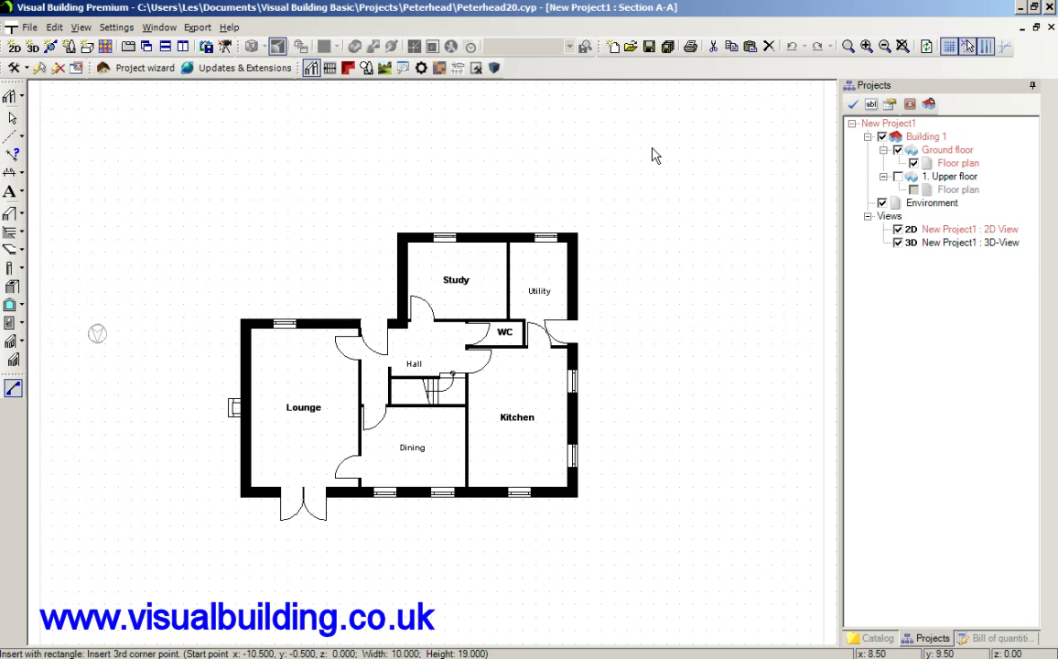
click(654, 148)
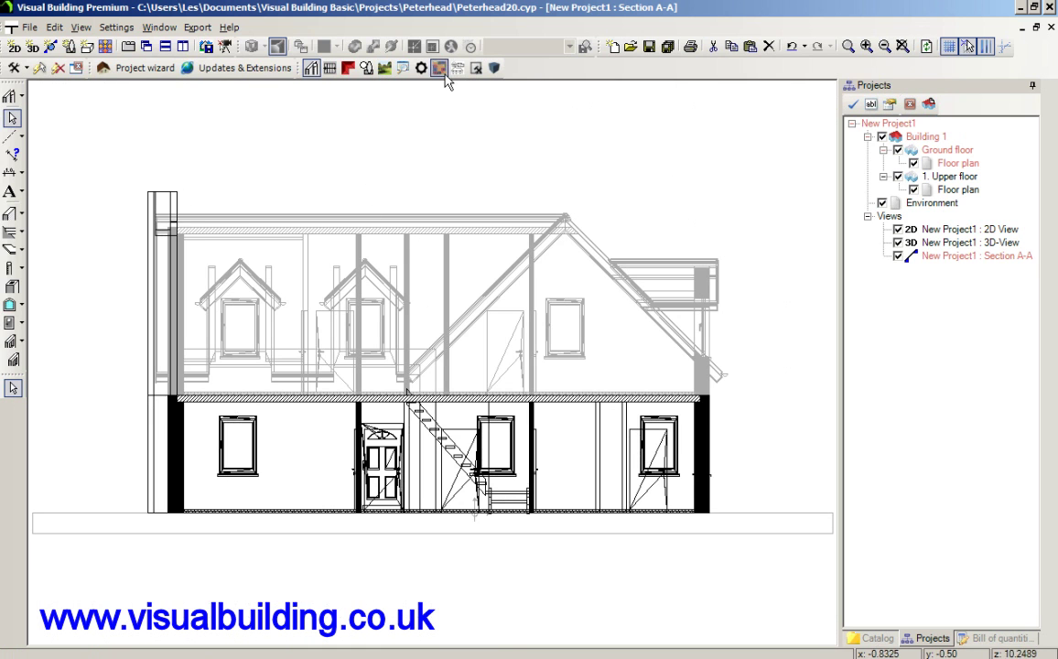
Step: Tile the Section A-A view and the 2D plan side by side, each fitted to its window
click(172, 46)
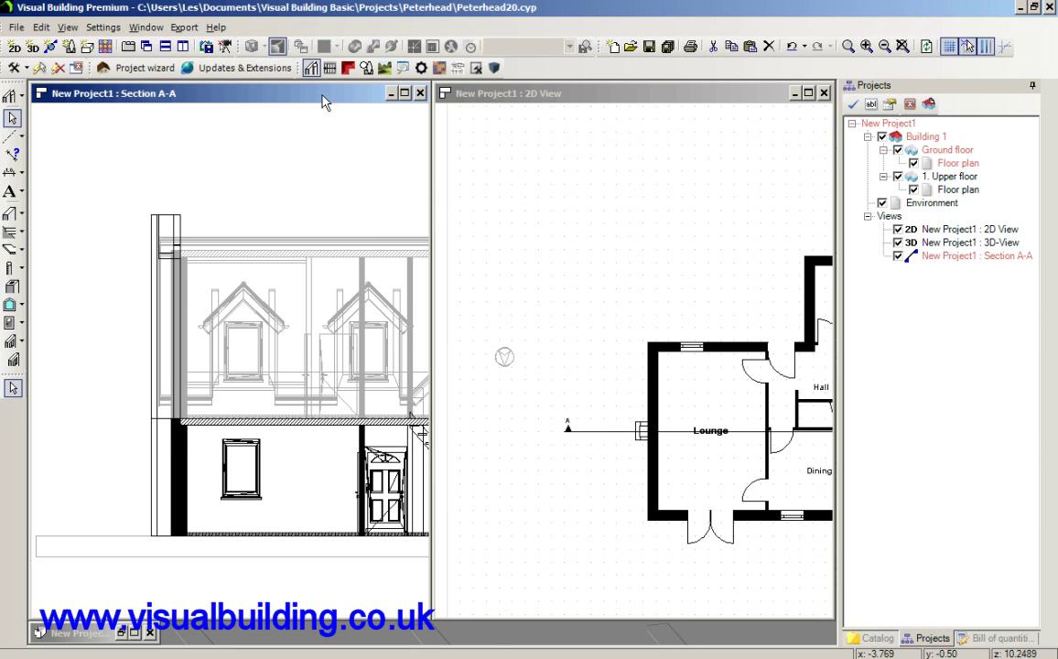
click(950, 46)
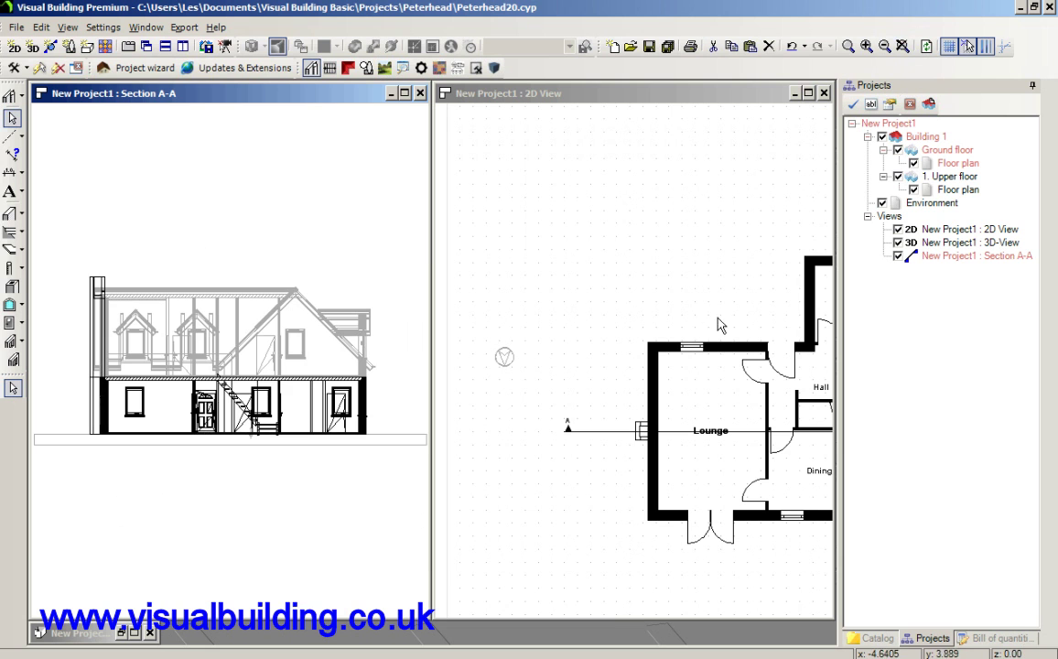
click(739, 125)
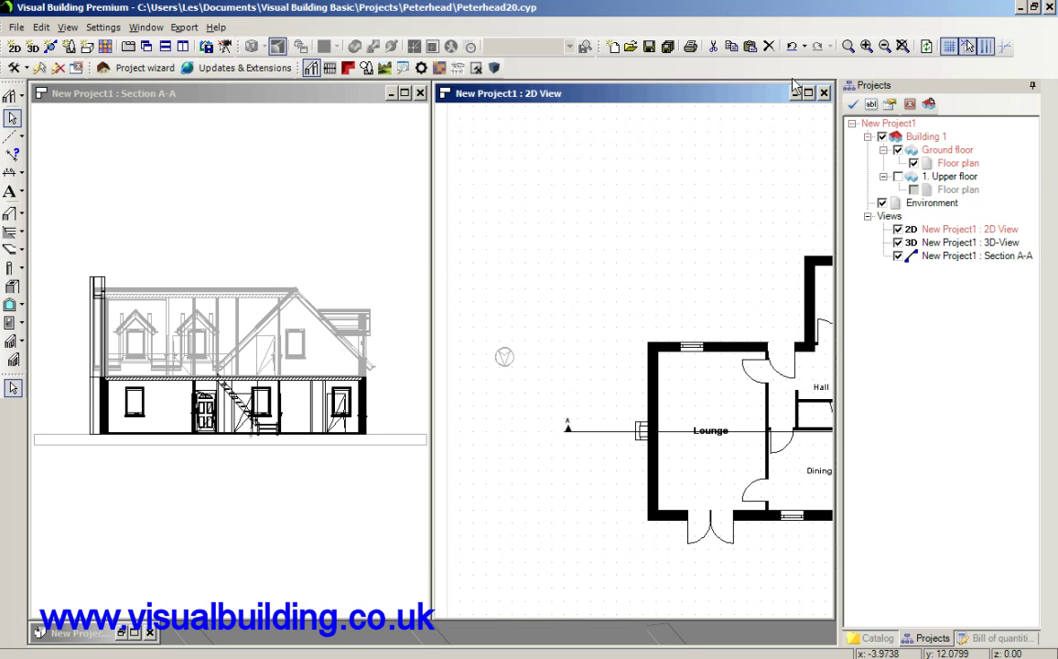
click(902, 46)
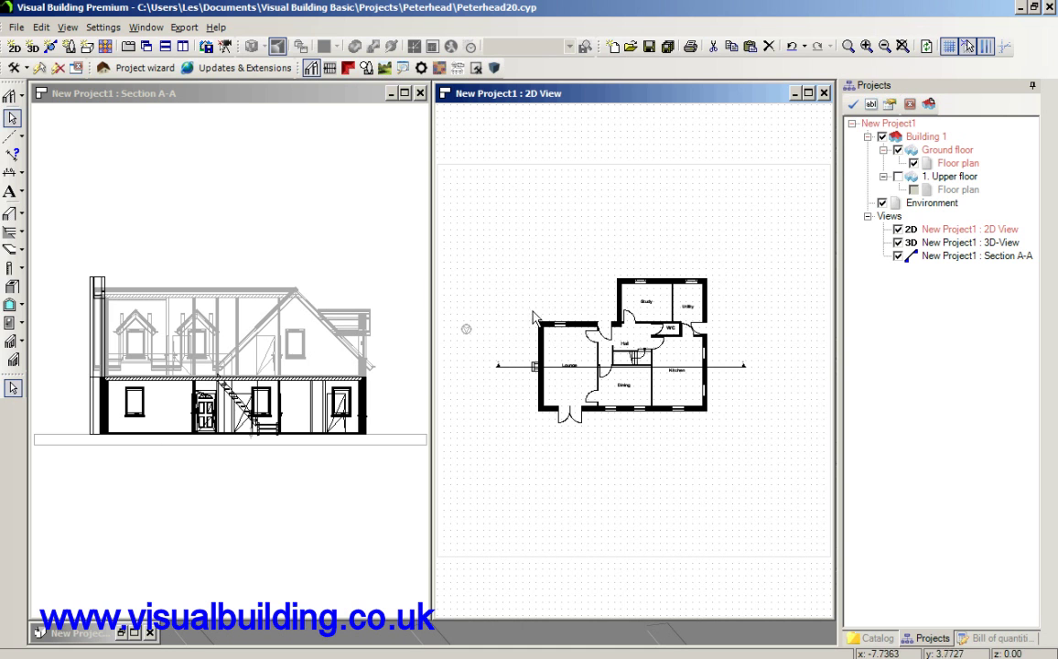
Step: Enable hidden line removal in the properties of the Section A-A view
click(242, 97)
right_click(244, 139)
click(281, 162)
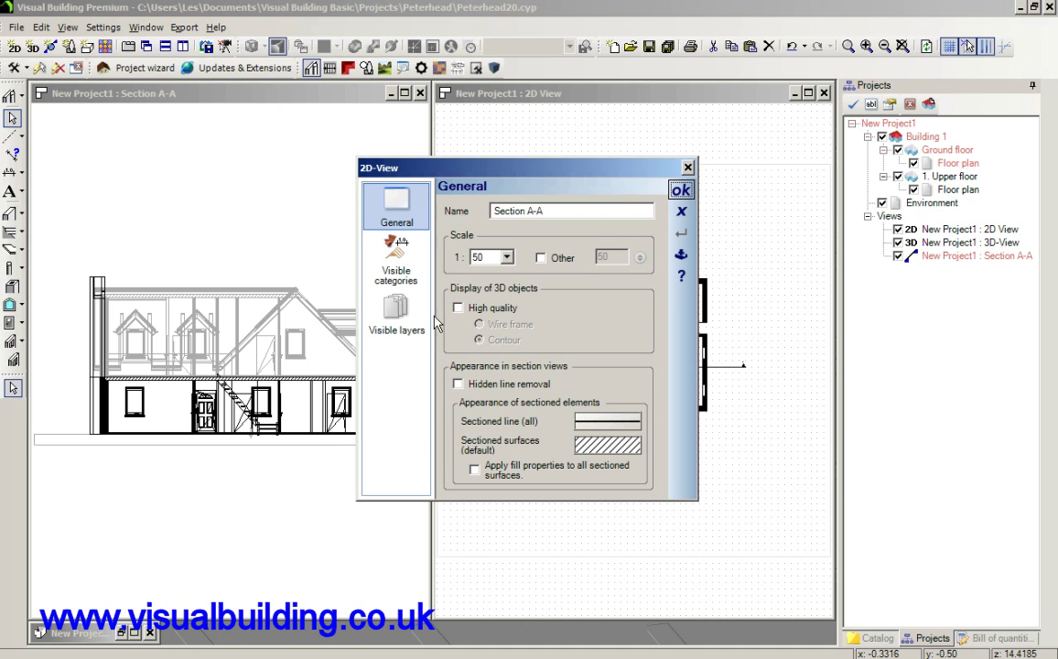
click(457, 385)
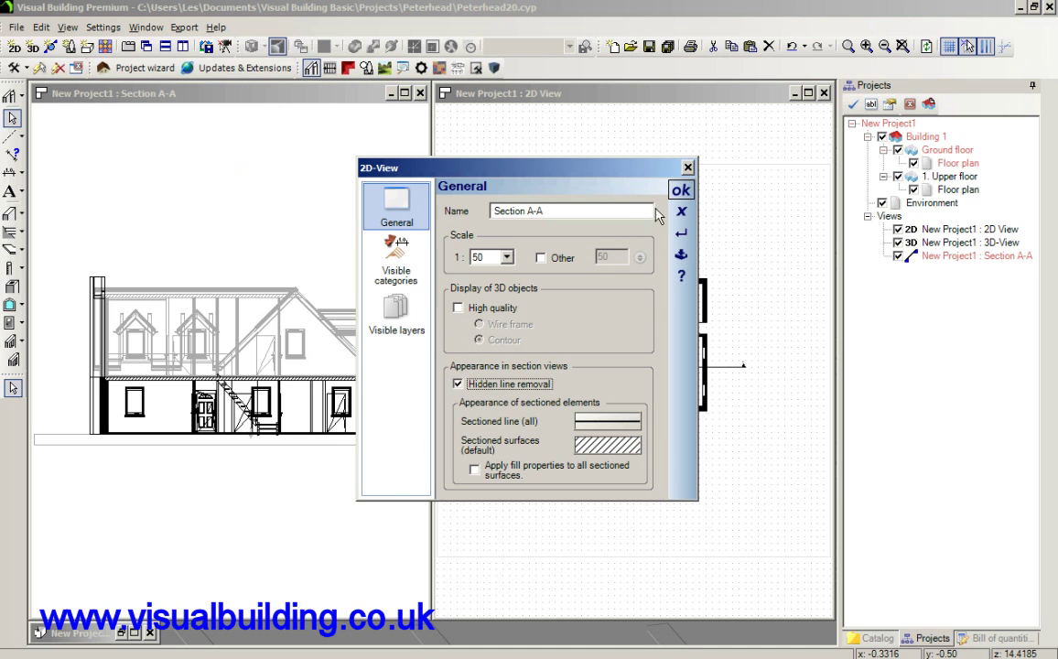
key(Return)
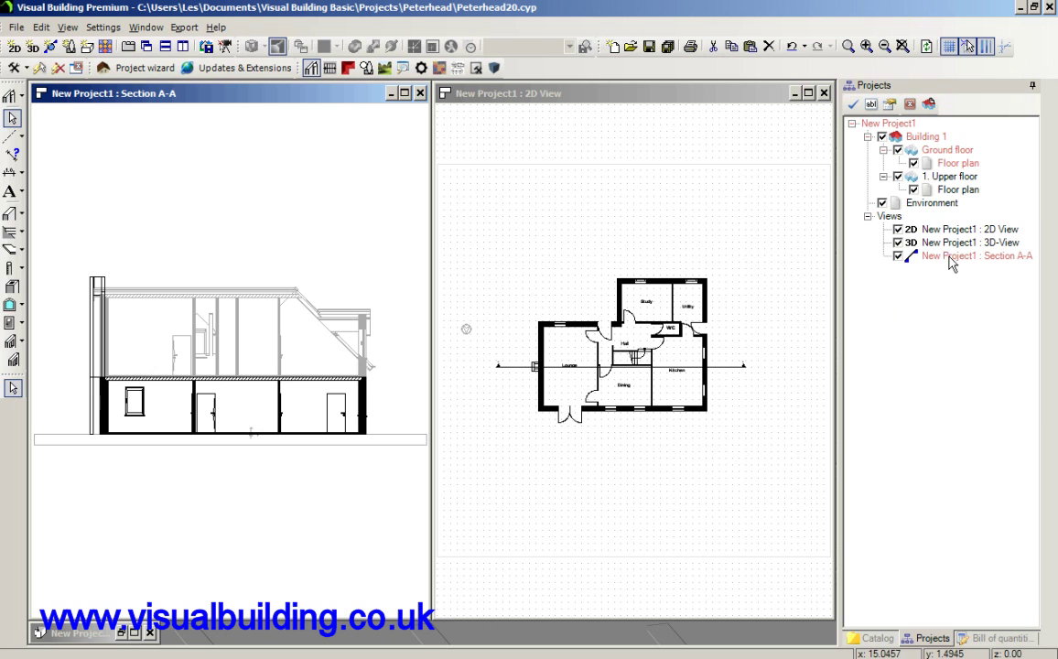
Step: Hide and redisplay the Section A-A view, and tile it beside the 2D plan again
click(897, 257)
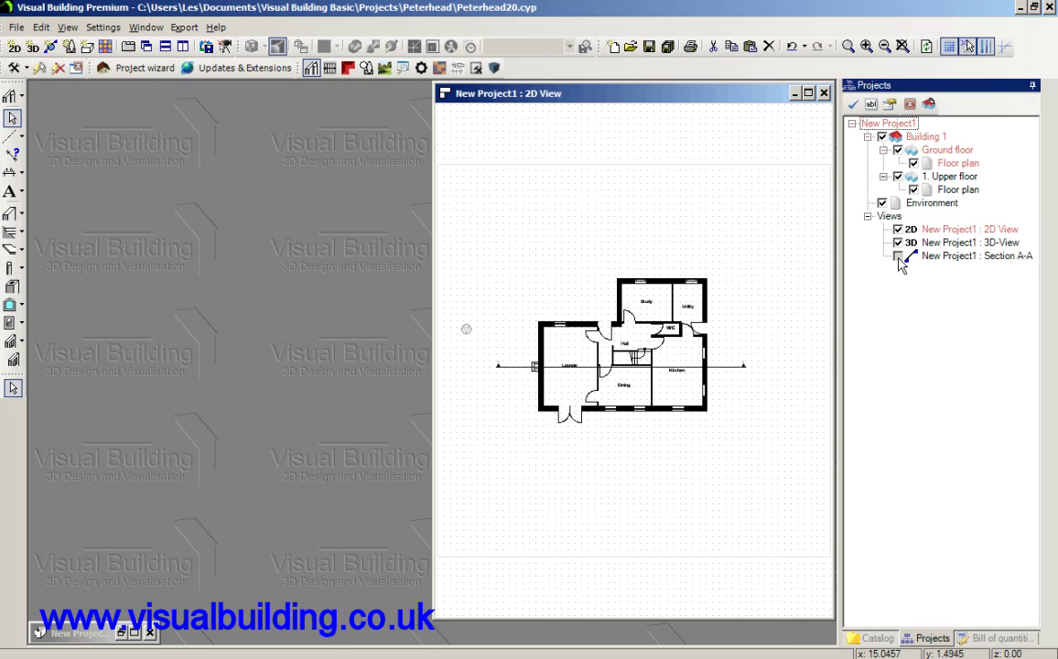
click(897, 257)
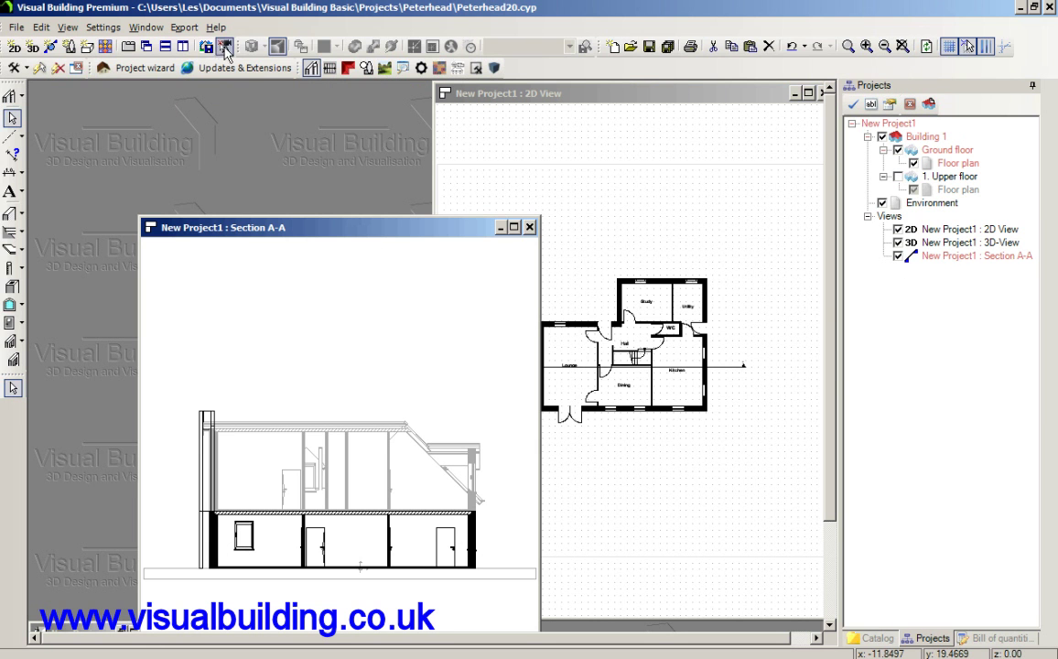
click(183, 45)
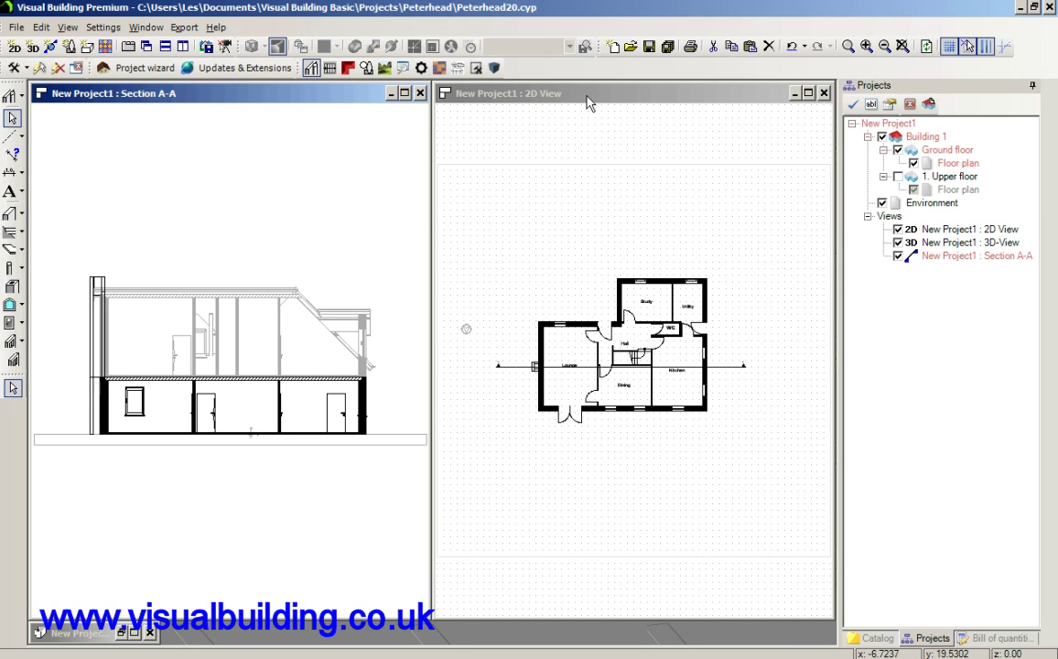
Step: Examine Section A-A up close against its section line on the ground floor plan
click(865, 46)
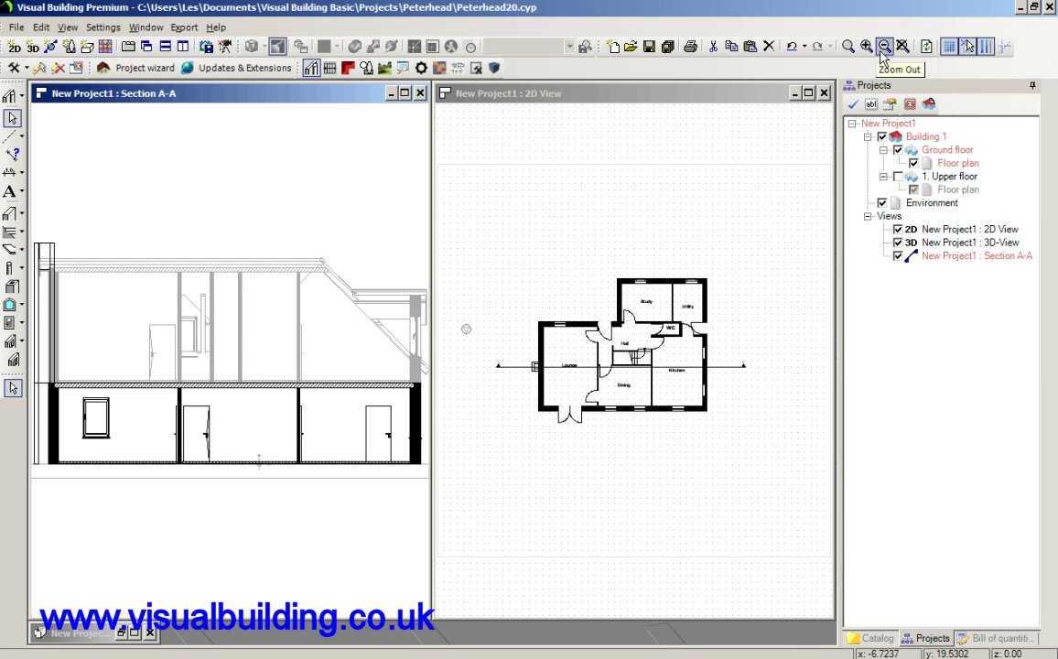
click(728, 90)
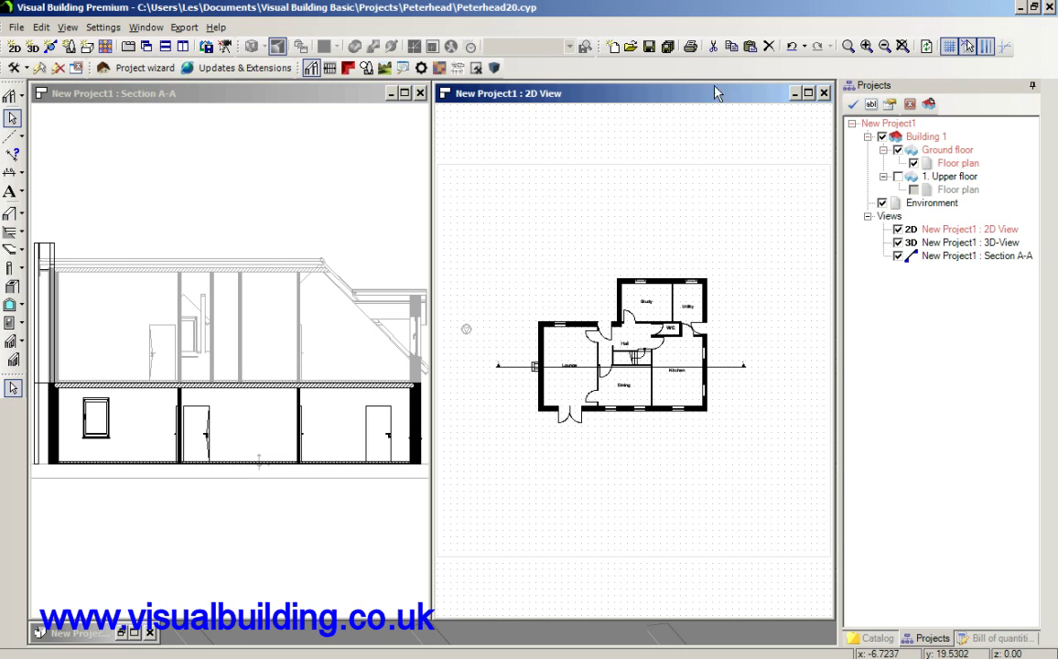
click(867, 47)
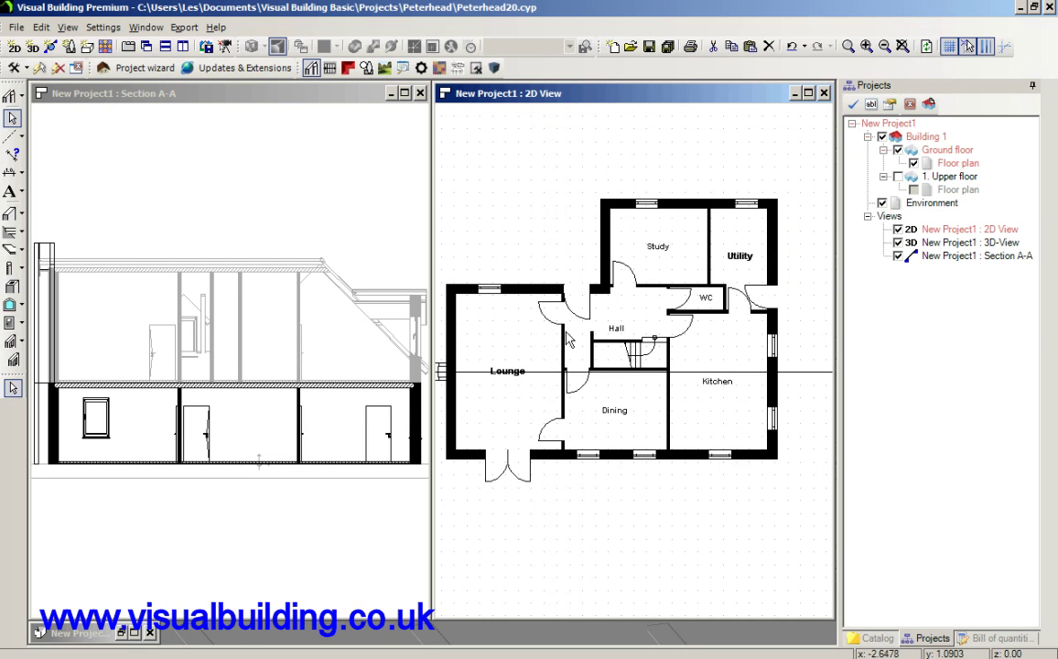
shift+scroll(549, 338, left, 5)
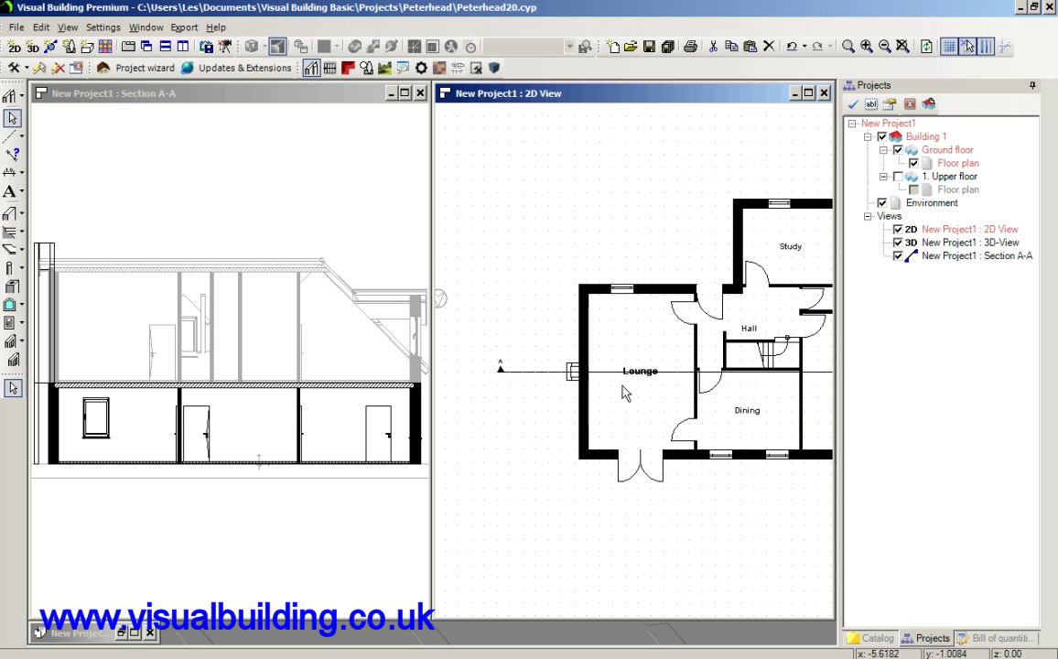
click(793, 45)
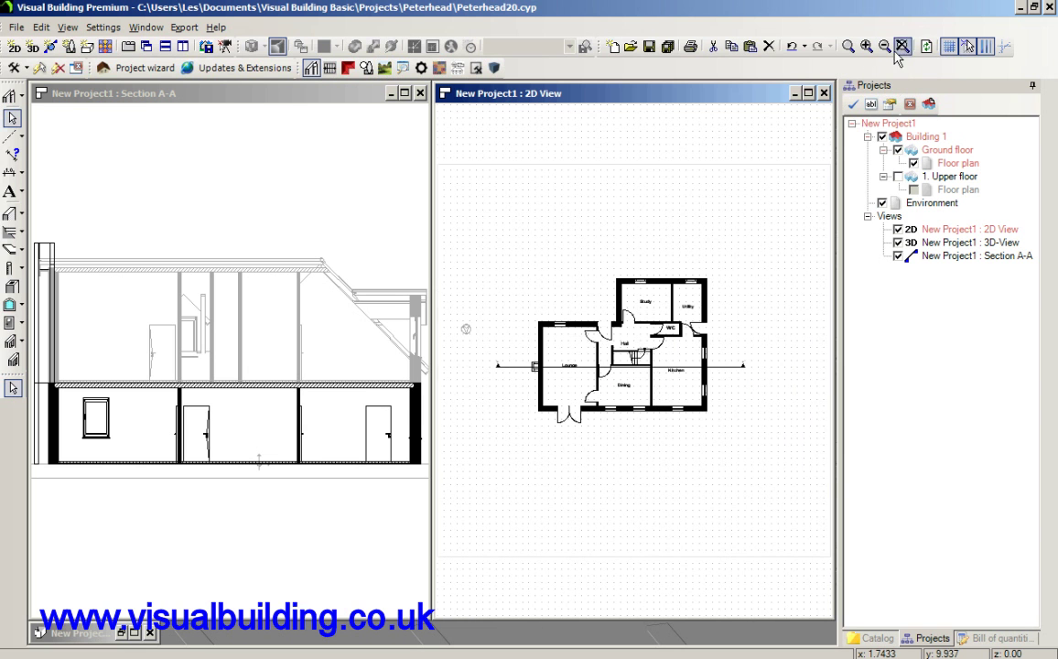
click(280, 92)
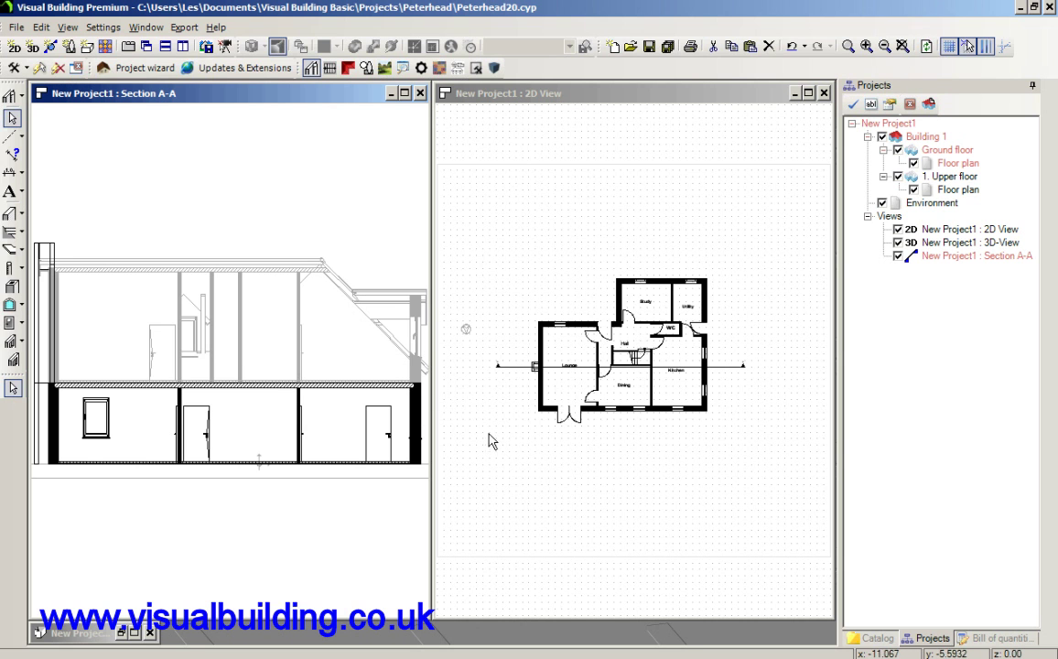
Step: Create a second section with a horizontal line about 19 m long outside the lounge's double doors, looking across the whole house
click(630, 439)
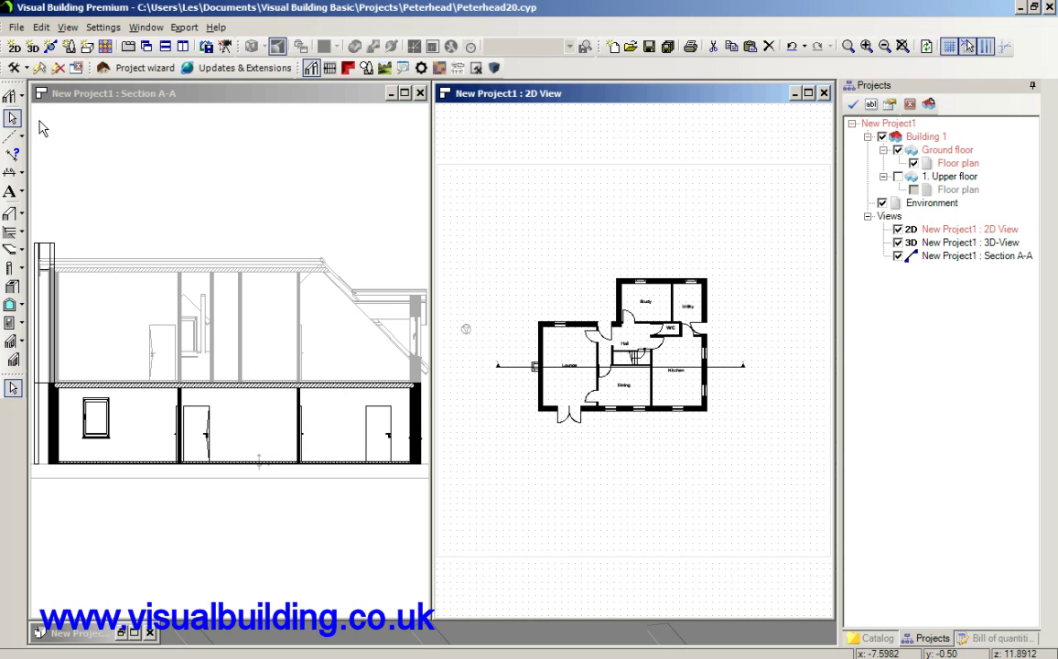
click(51, 48)
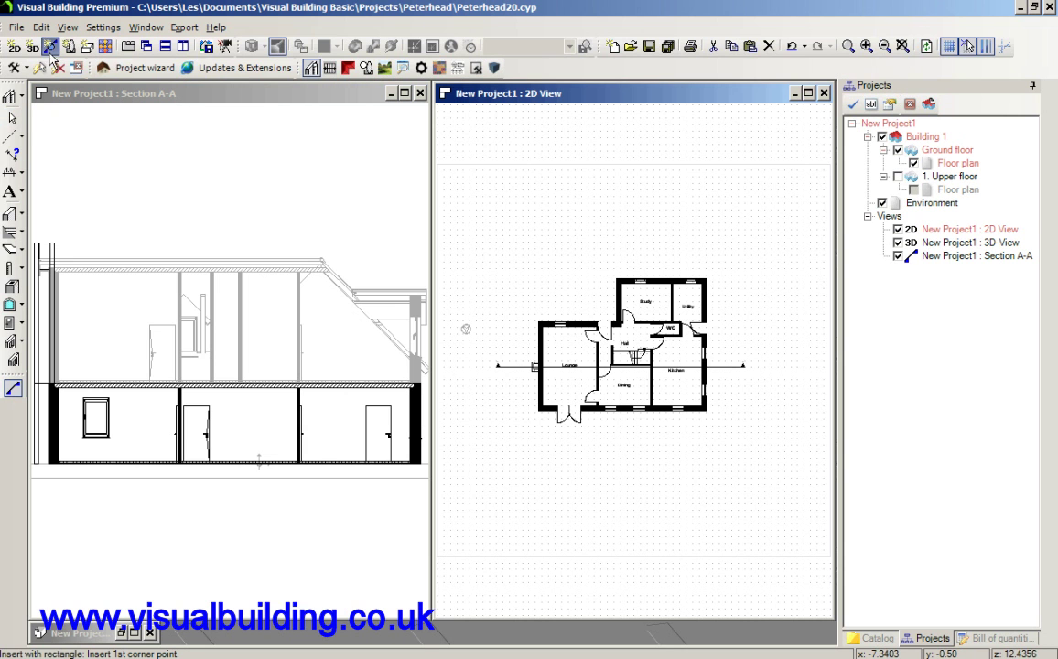
click(495, 451)
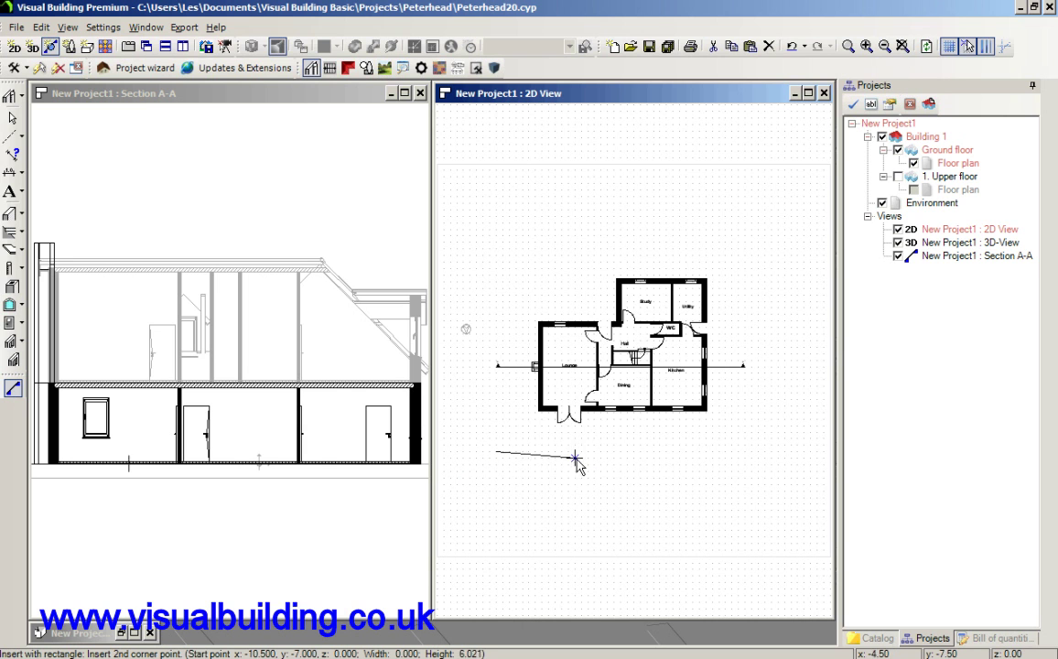
click(746, 451)
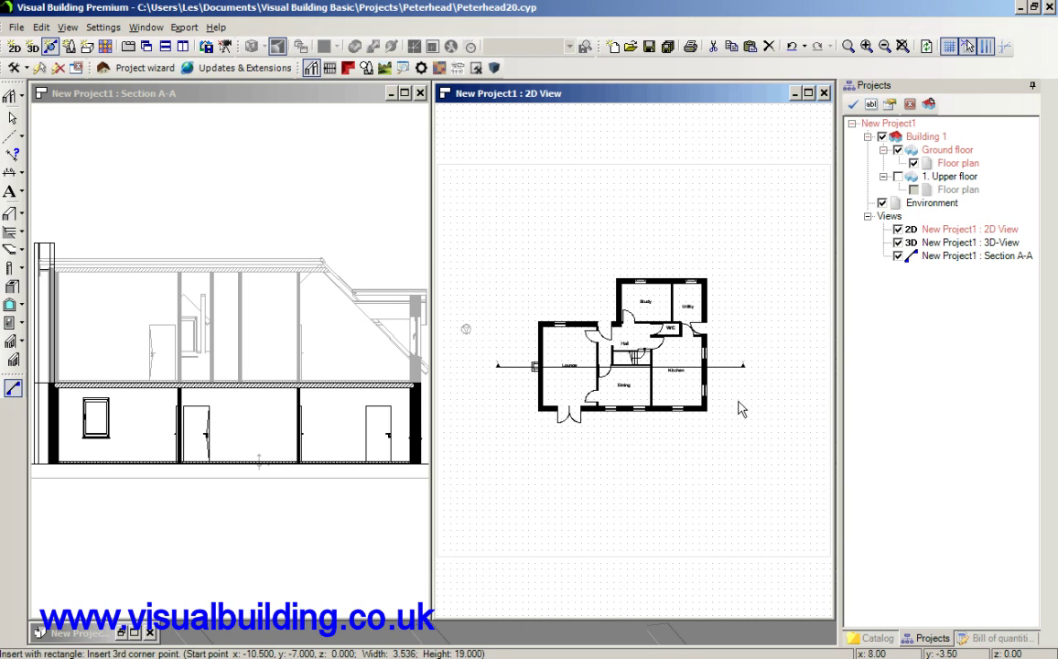
click(720, 238)
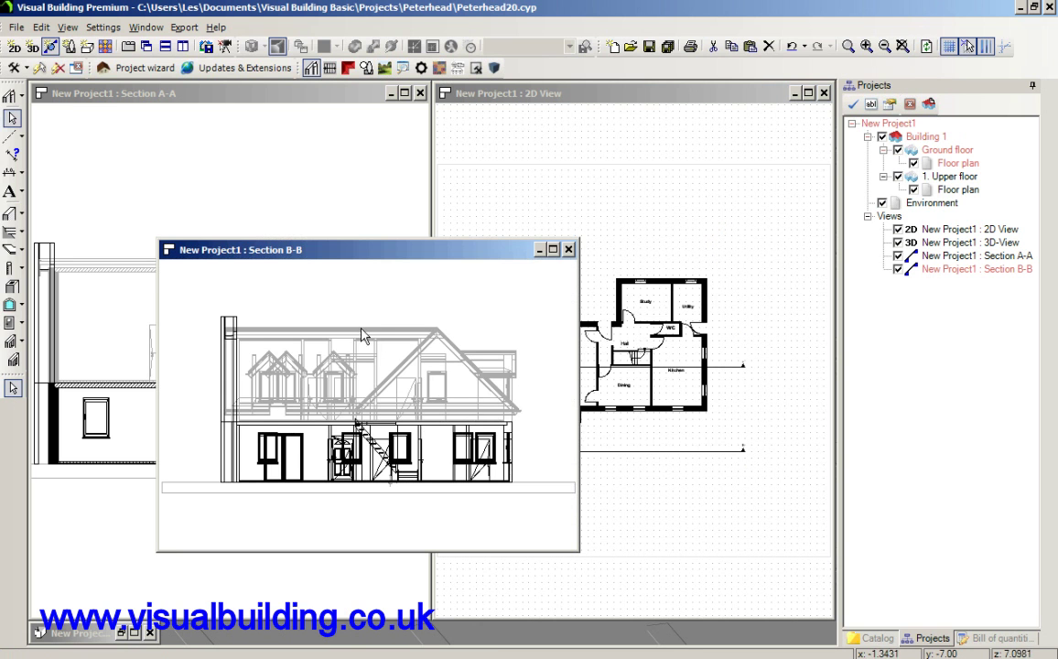
Step: Enable hidden line removal in the properties of the Section B-B view
drag(365, 258, 352, 180)
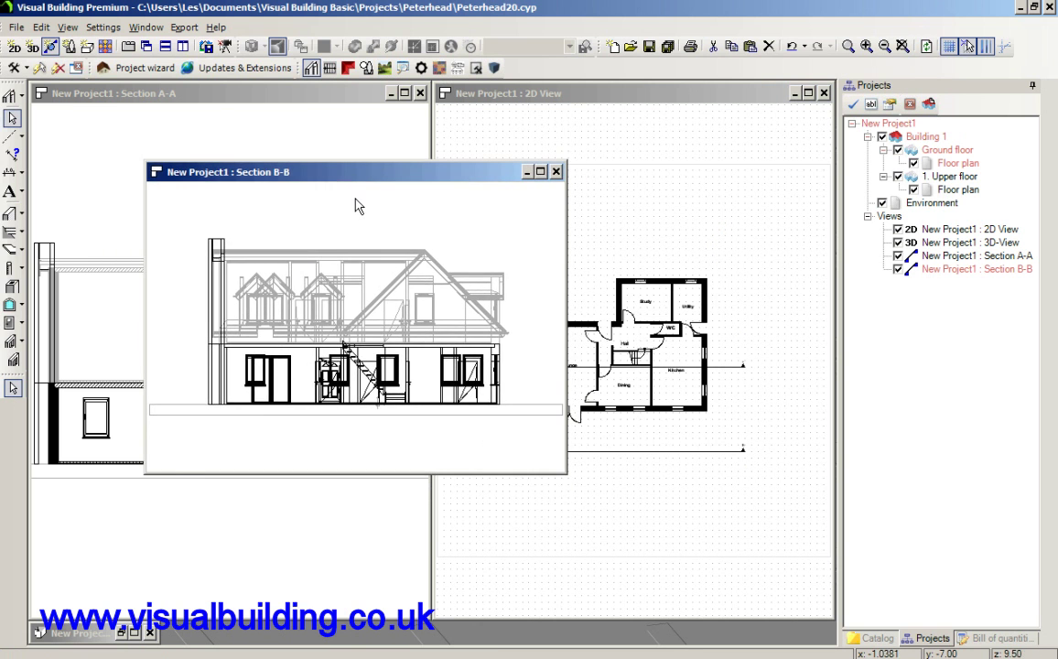
right_click(357, 199)
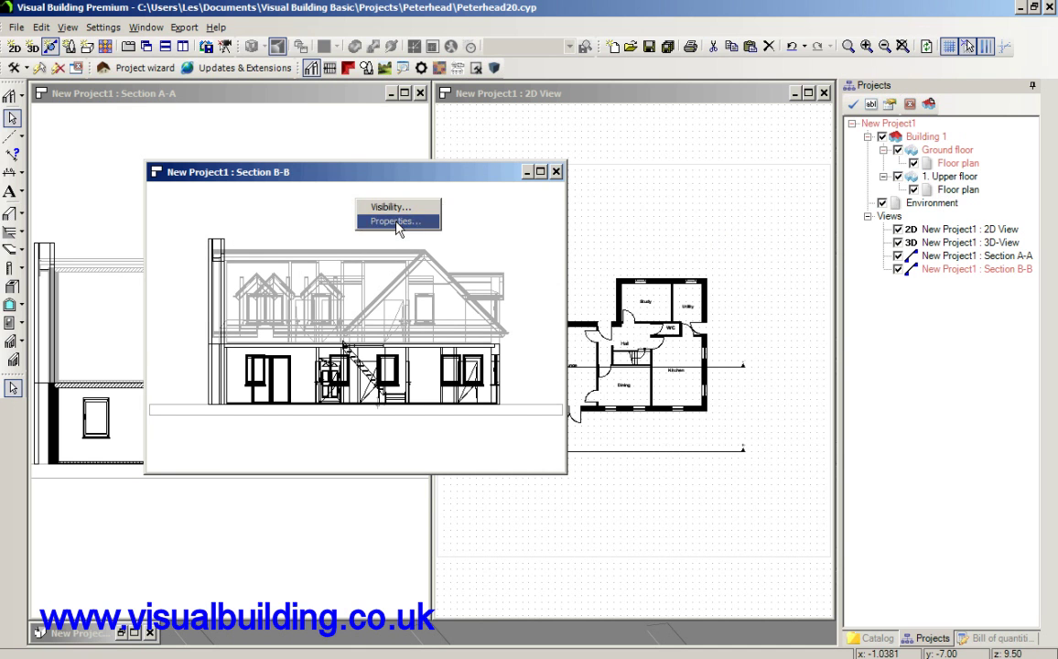
click(398, 227)
click(459, 385)
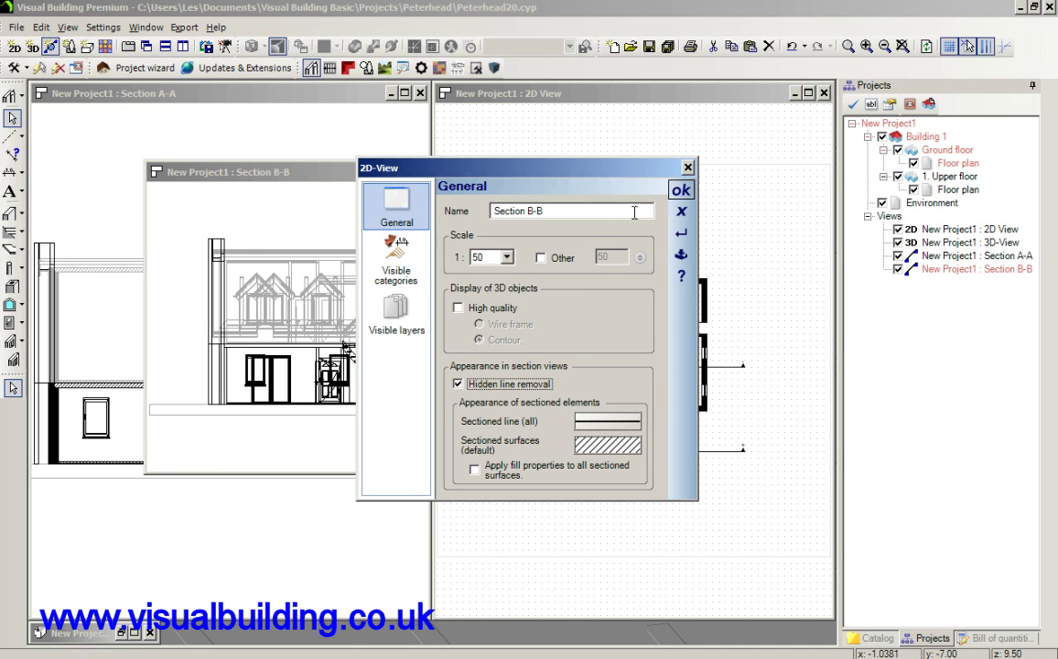
click(681, 189)
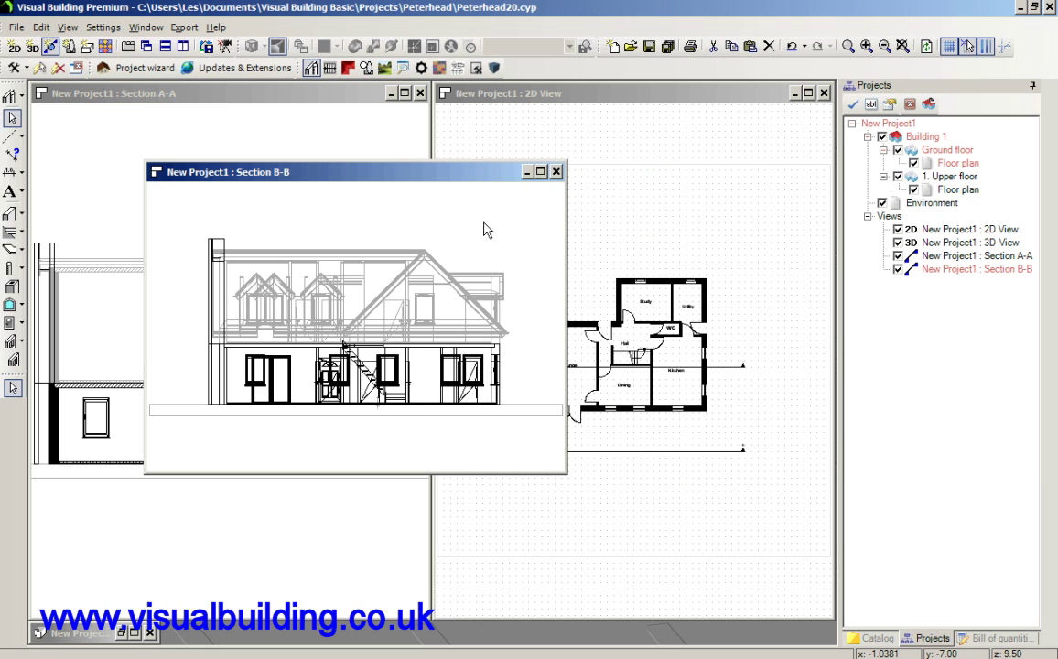
Step: Create a third section with a vertical line about 14.5 m long outside the lounge's chimney wall, covering the house to a depth of about 21 m
drag(404, 172, 278, 189)
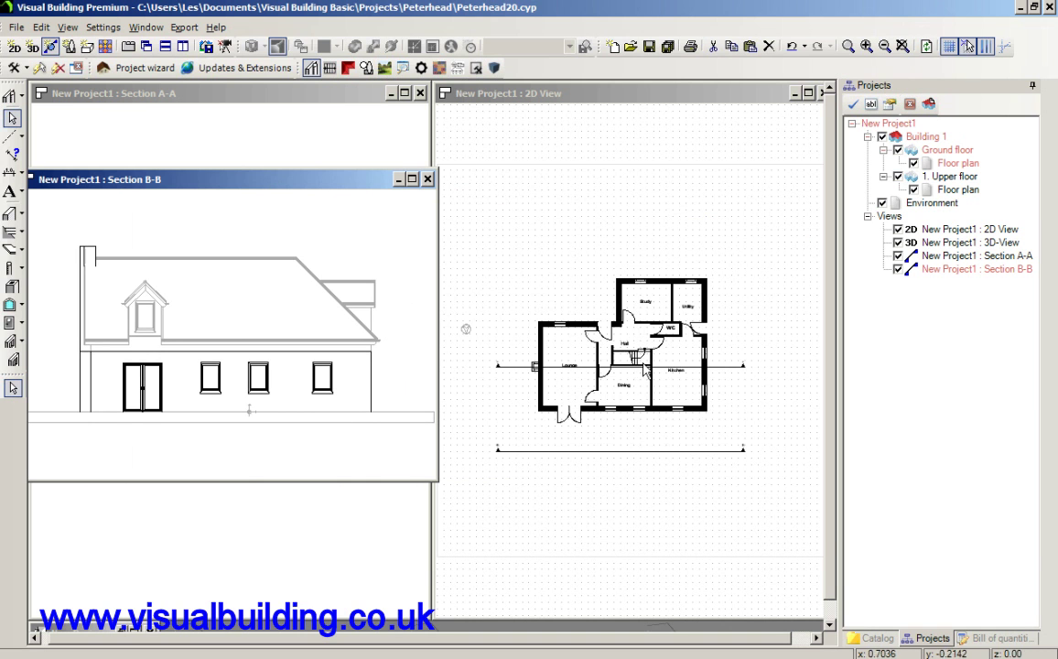
drag(260, 182, 229, 201)
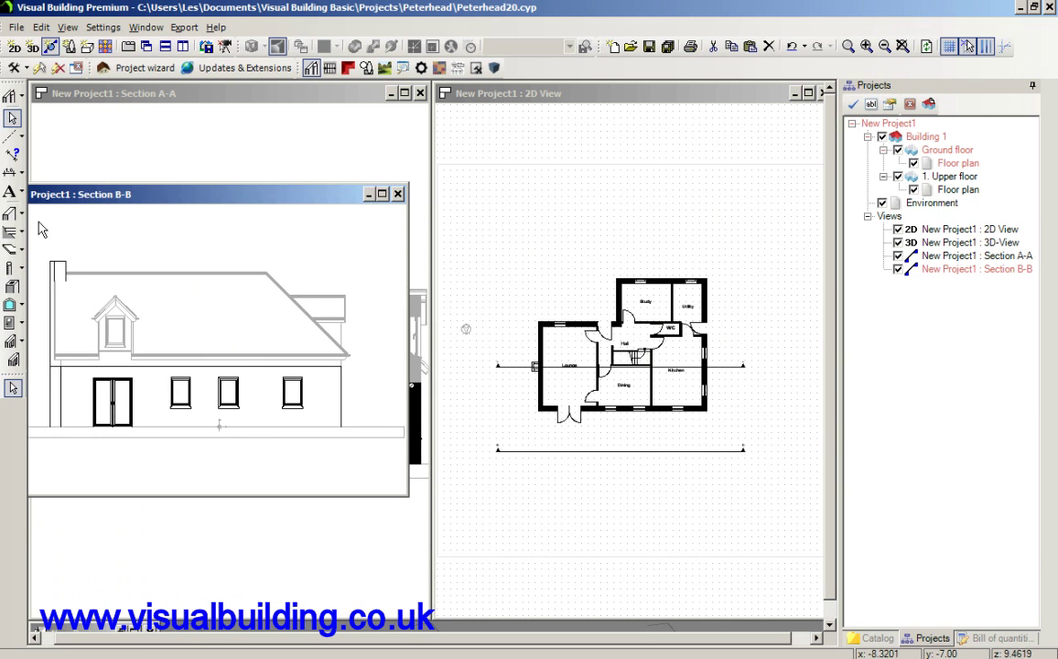
click(11, 95)
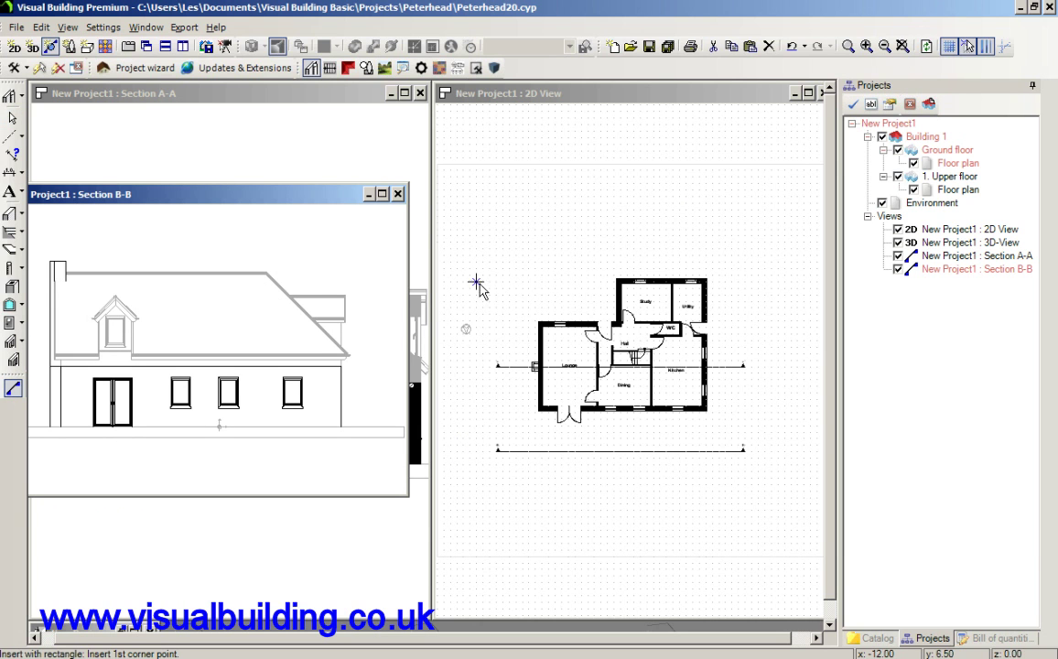
click(481, 440)
click(481, 440)
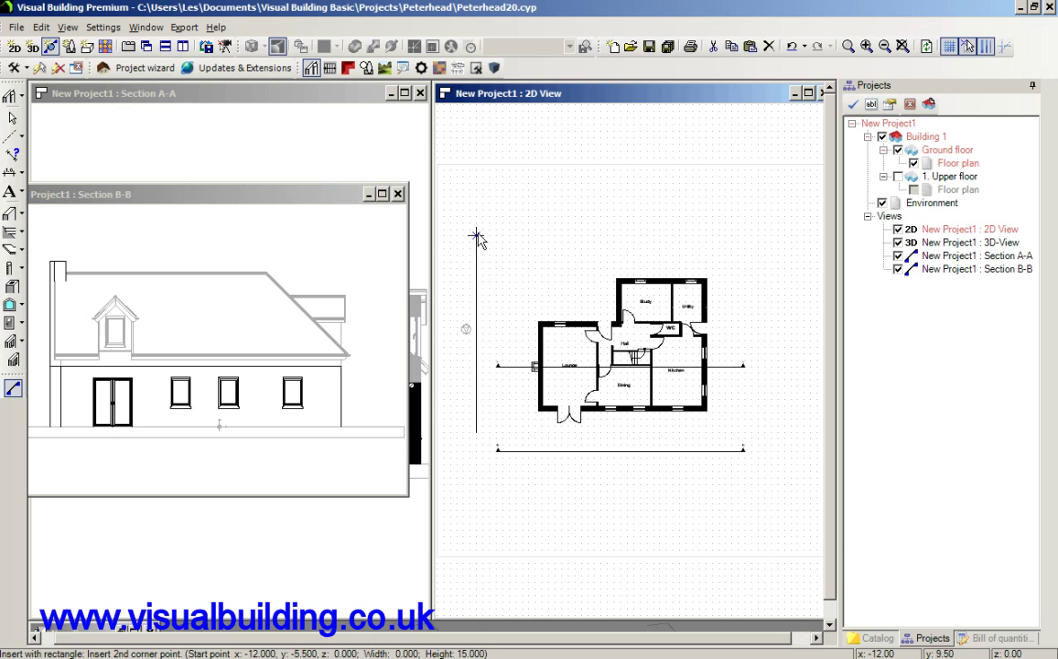
click(479, 248)
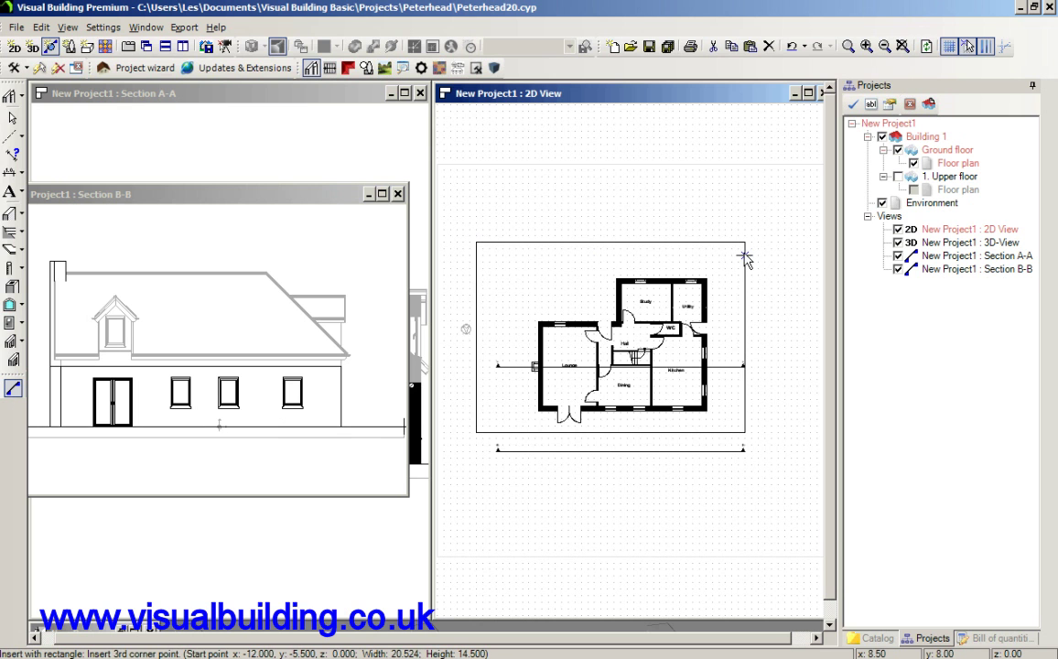
click(756, 261)
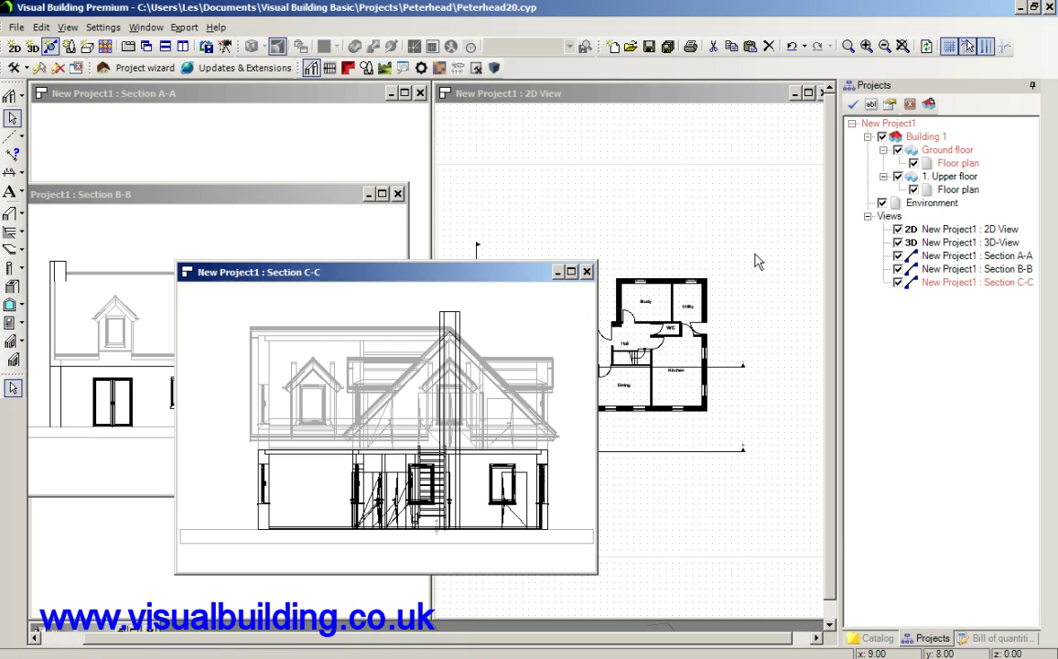
Step: Enable hidden line removal in the properties of the Section C-C view
right_click(284, 308)
click(316, 328)
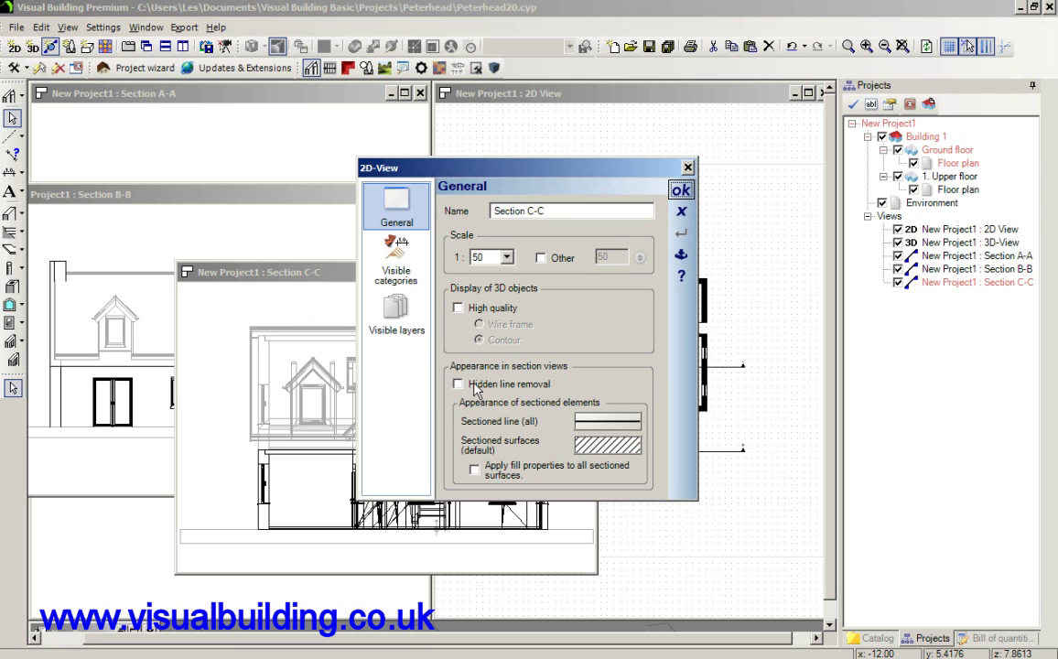
click(455, 384)
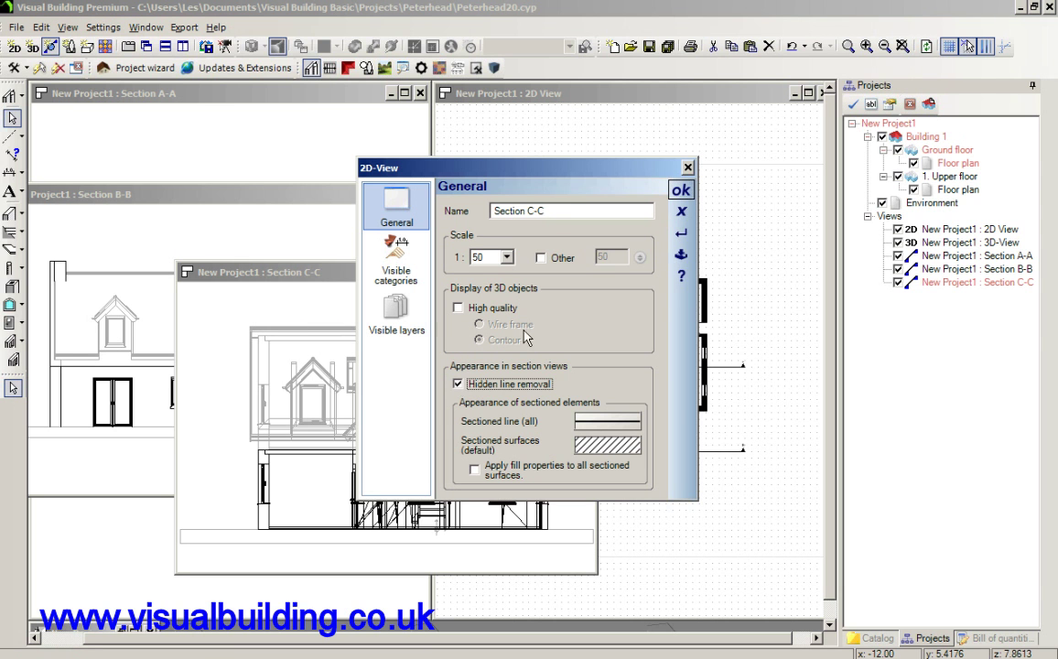
click(681, 189)
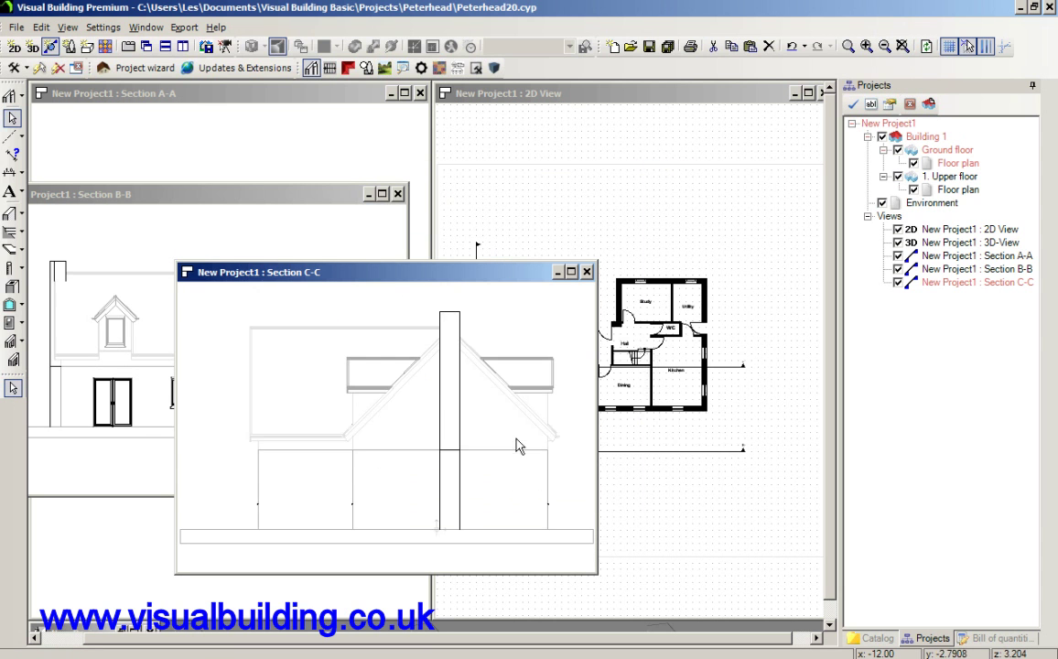
Step: Tile the three section views with the 2D plan and fit the whole Section C-C elevation in its window
drag(375, 275, 567, 246)
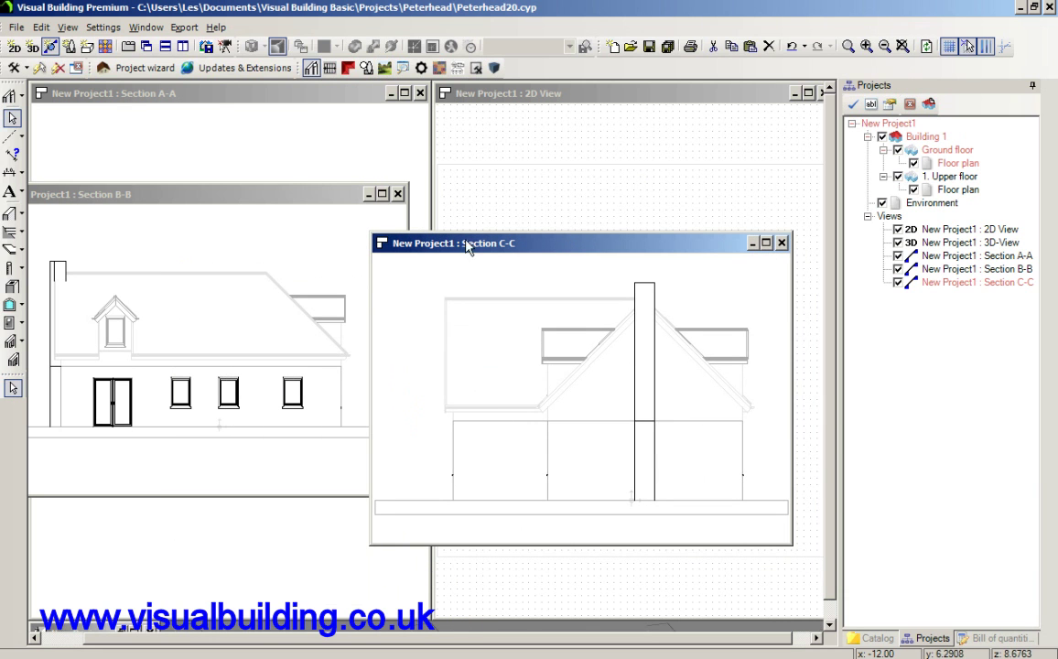
drag(465, 243, 484, 203)
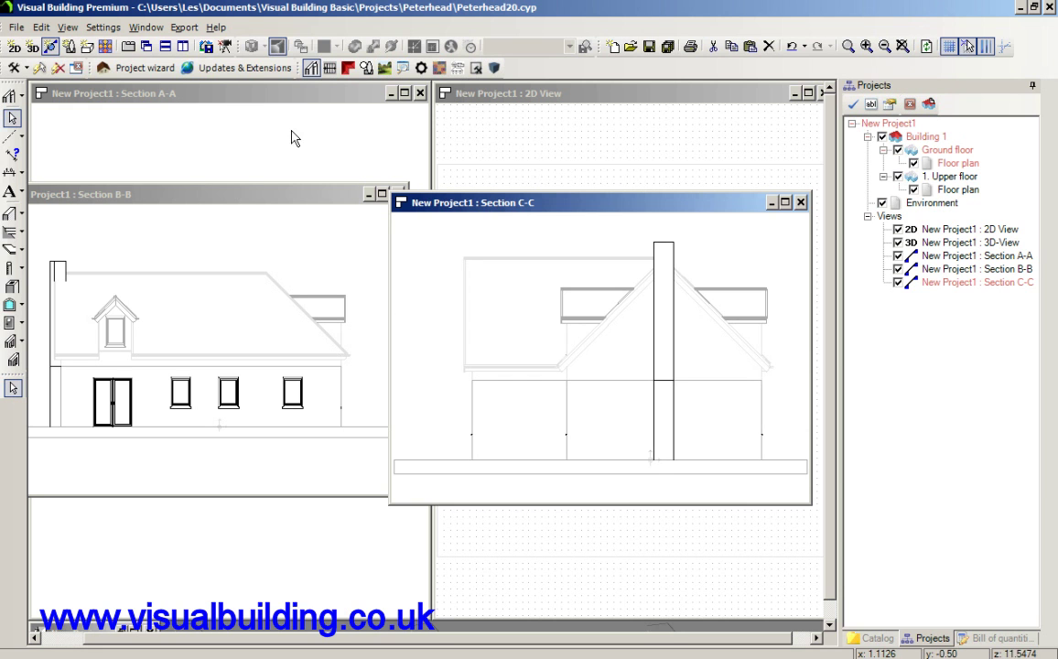
click(165, 46)
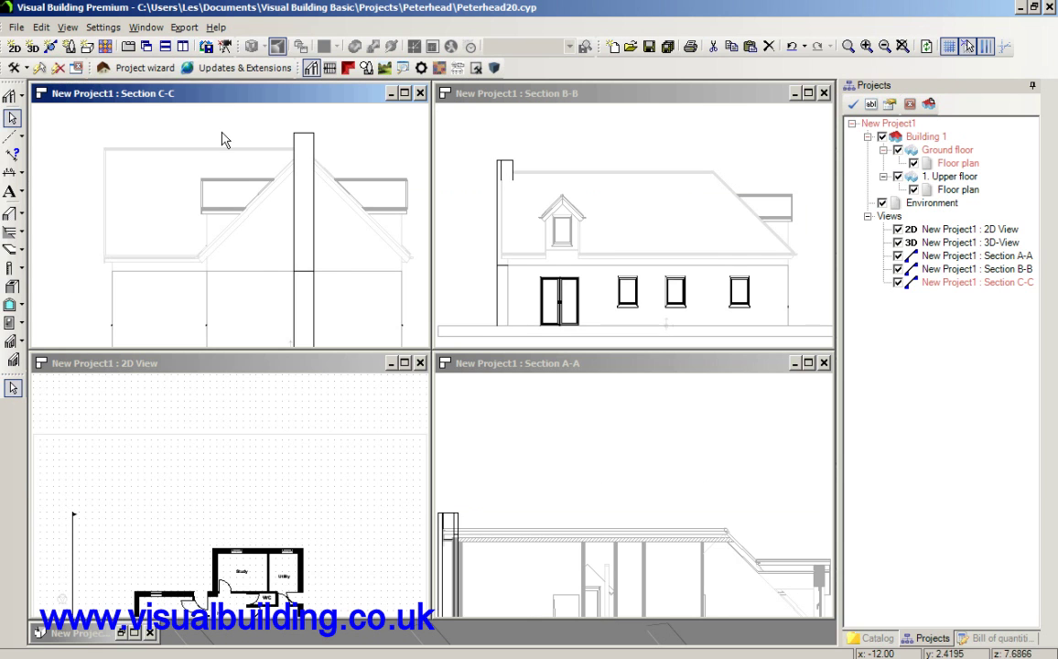
click(284, 369)
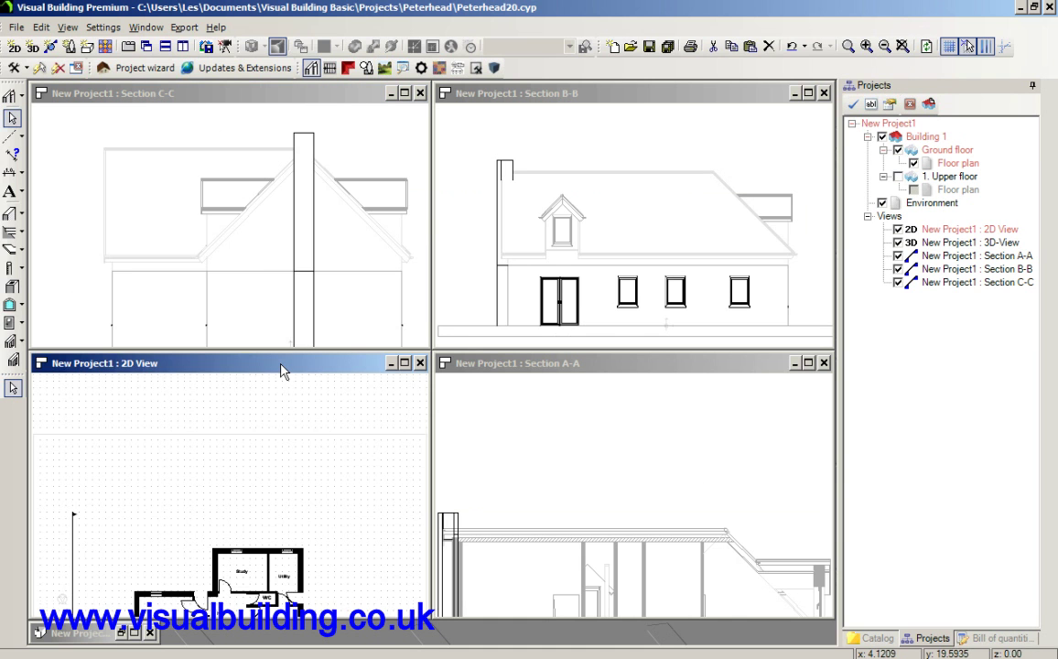
click(657, 362)
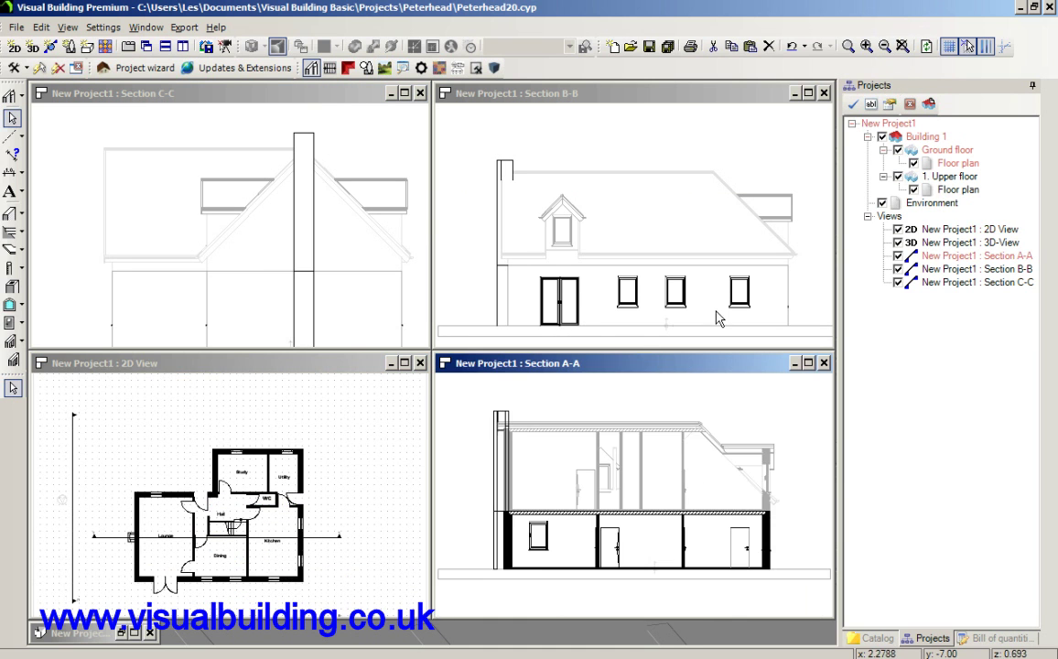
click(706, 96)
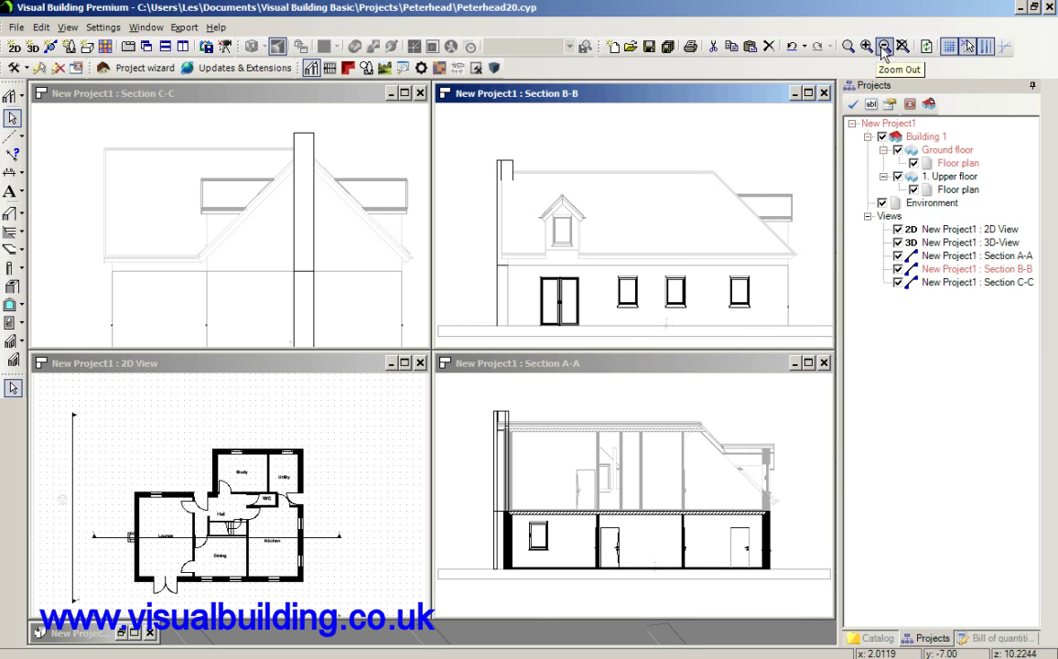
click(291, 92)
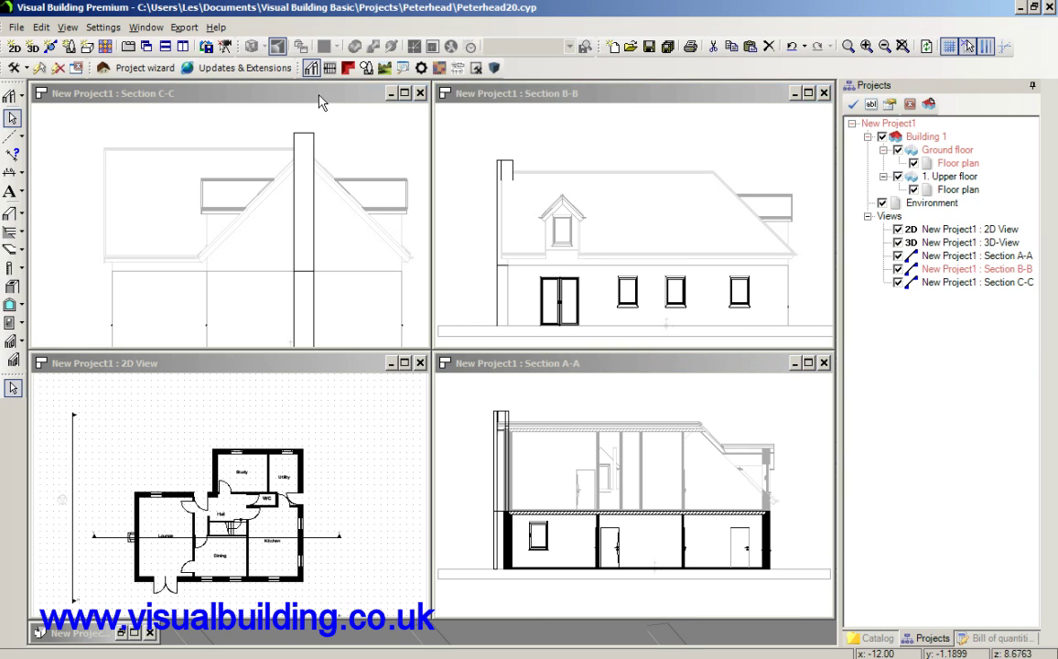
click(883, 46)
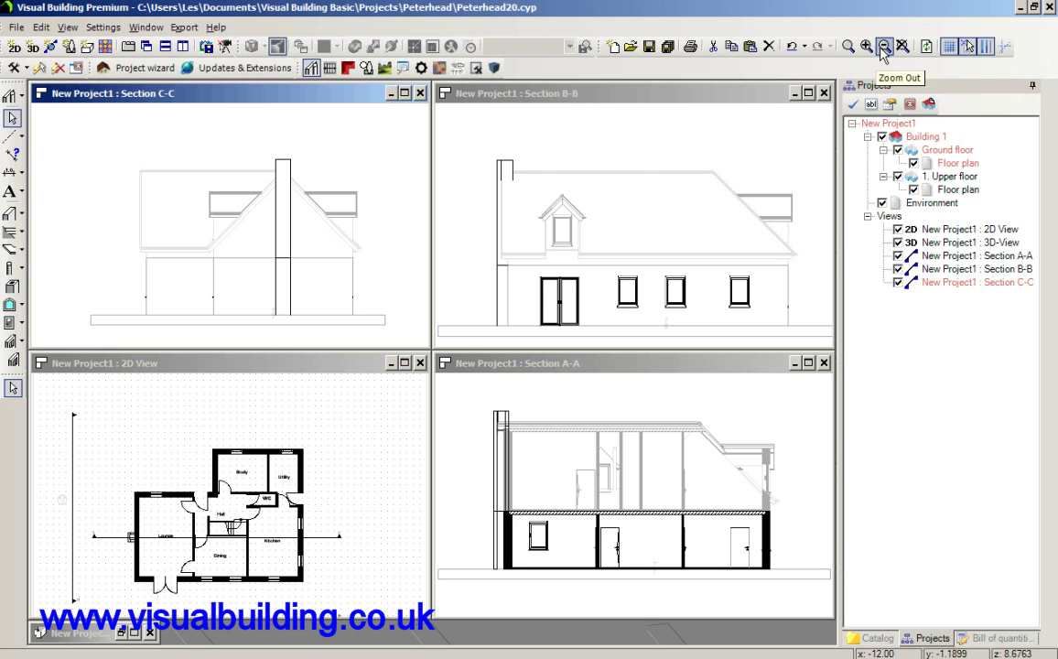
Step: Create a new plan sheet named Plan 1 at scale 1:100 in ISO A1 landscape format
click(457, 70)
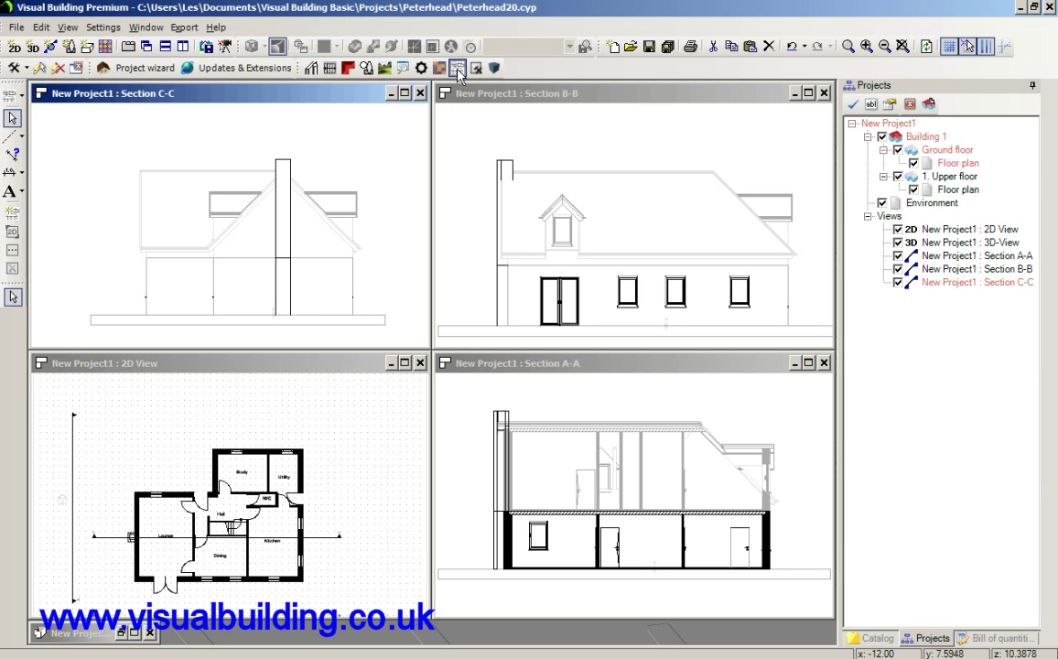
click(13, 215)
click(510, 268)
click(482, 313)
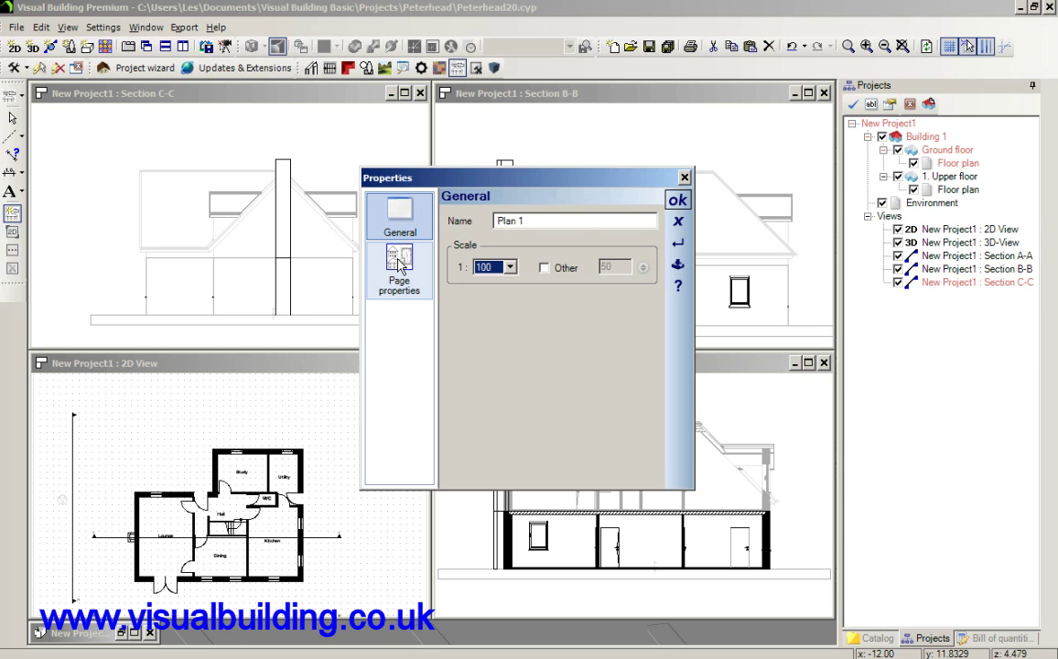
click(399, 265)
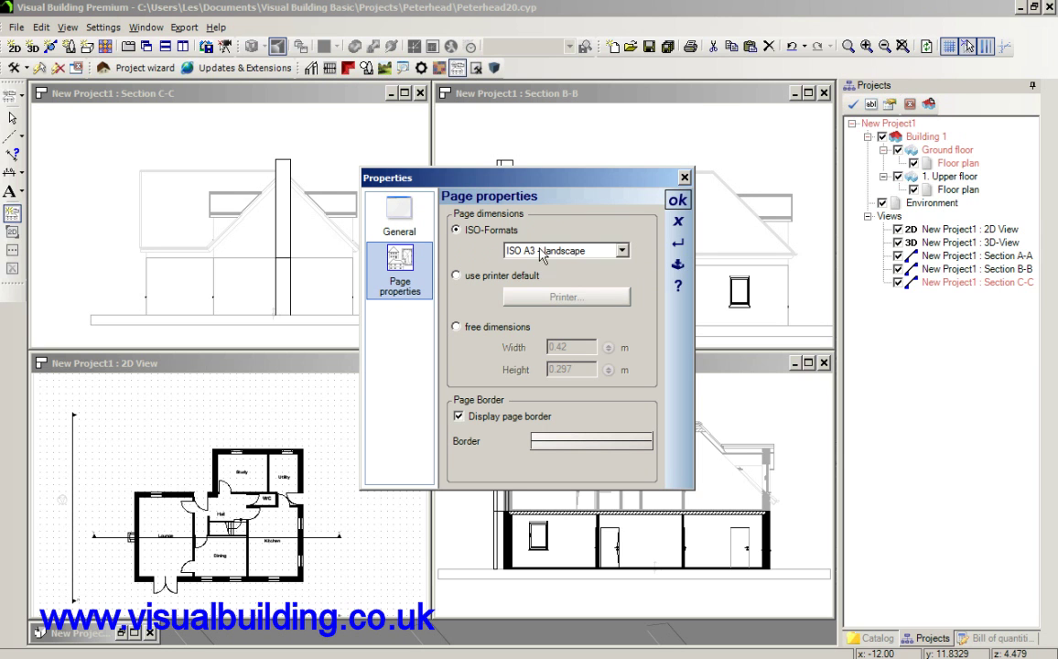
click(621, 250)
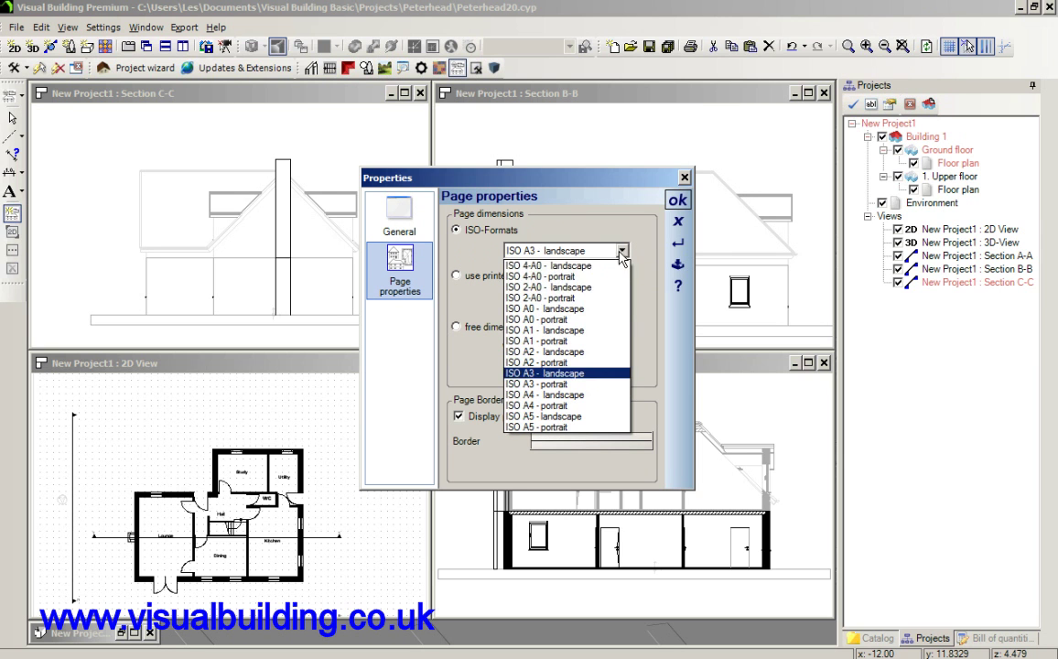
click(568, 331)
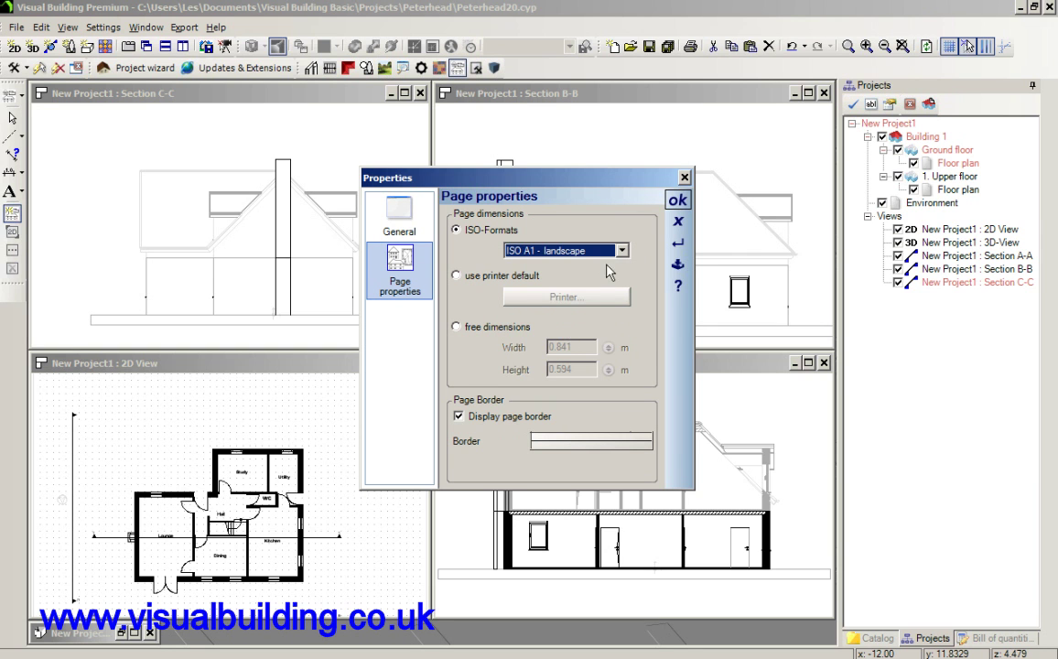
click(677, 201)
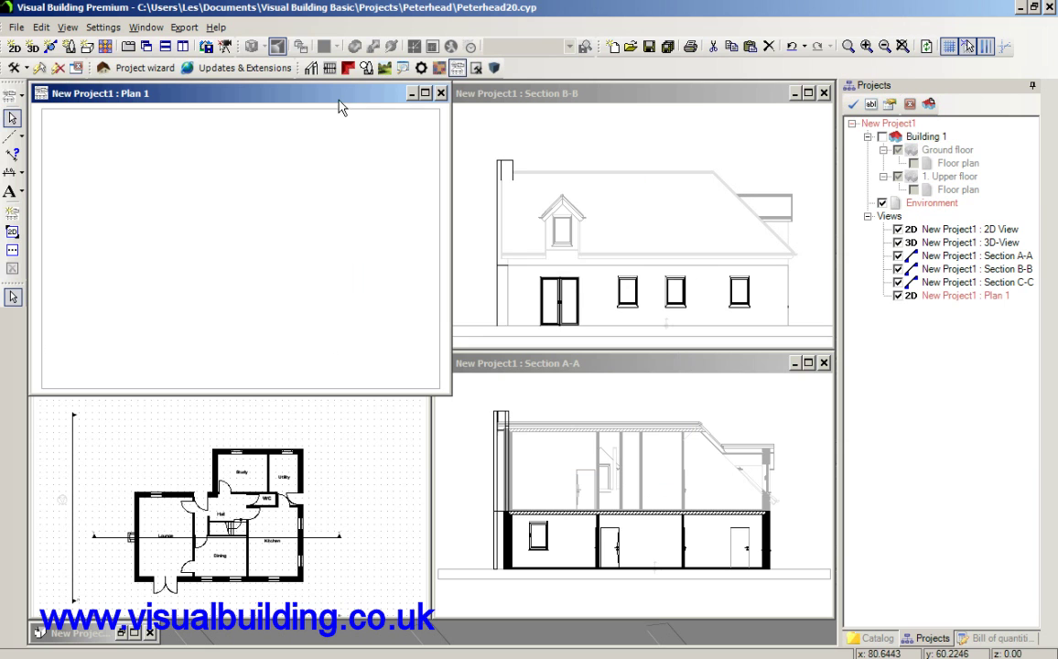
Step: Insert the 2D View floor plan as a plan part in the upper-left area of the Plan 1 sheet
drag(337, 101, 549, 180)
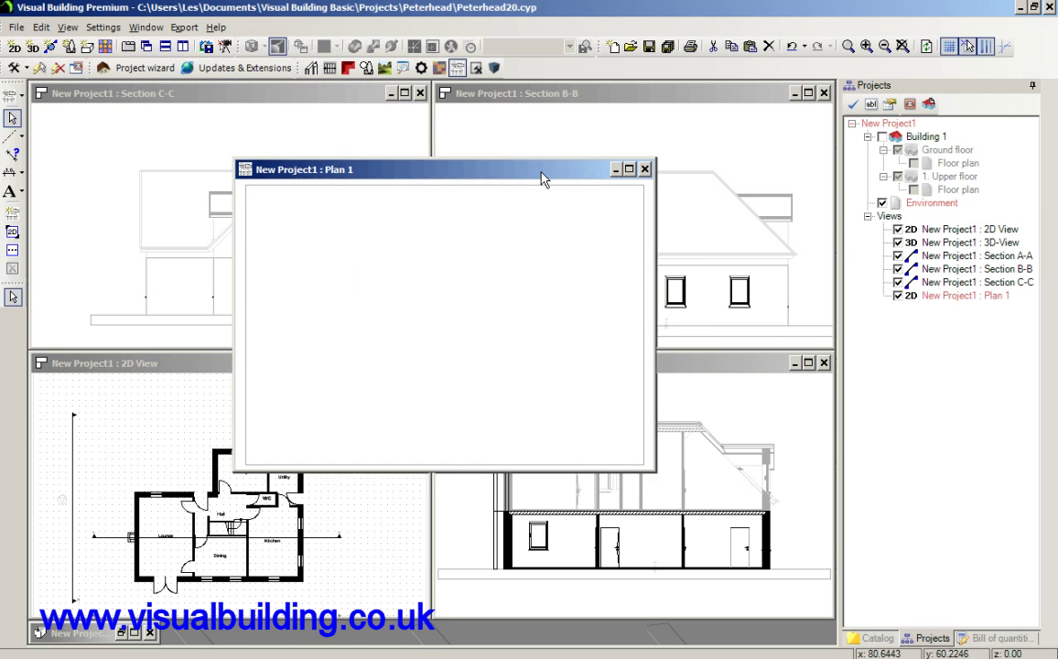
click(16, 259)
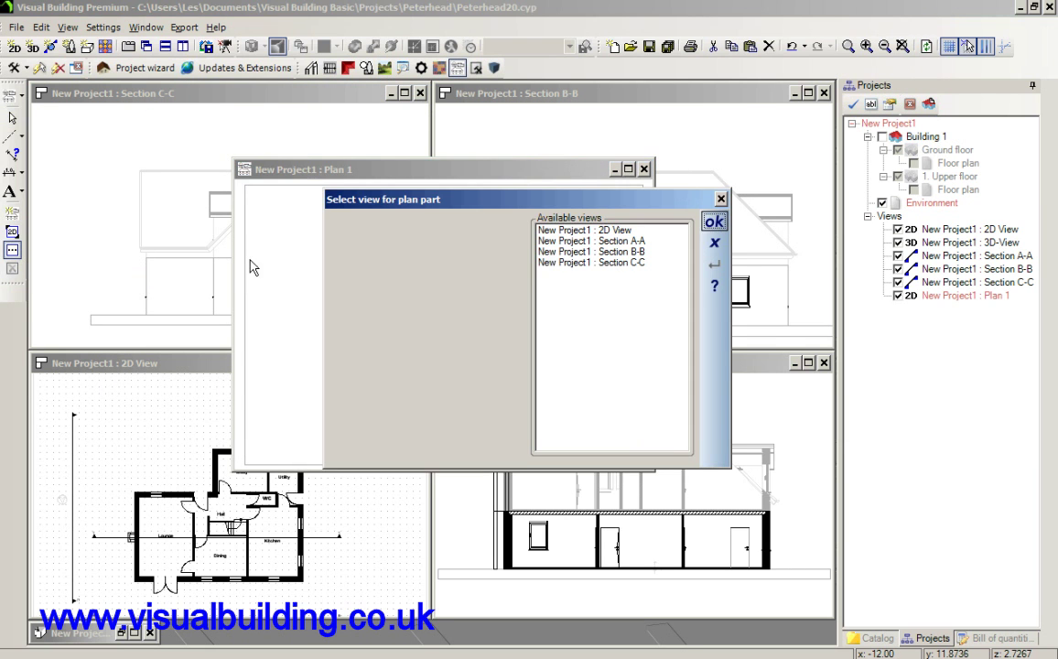
click(595, 229)
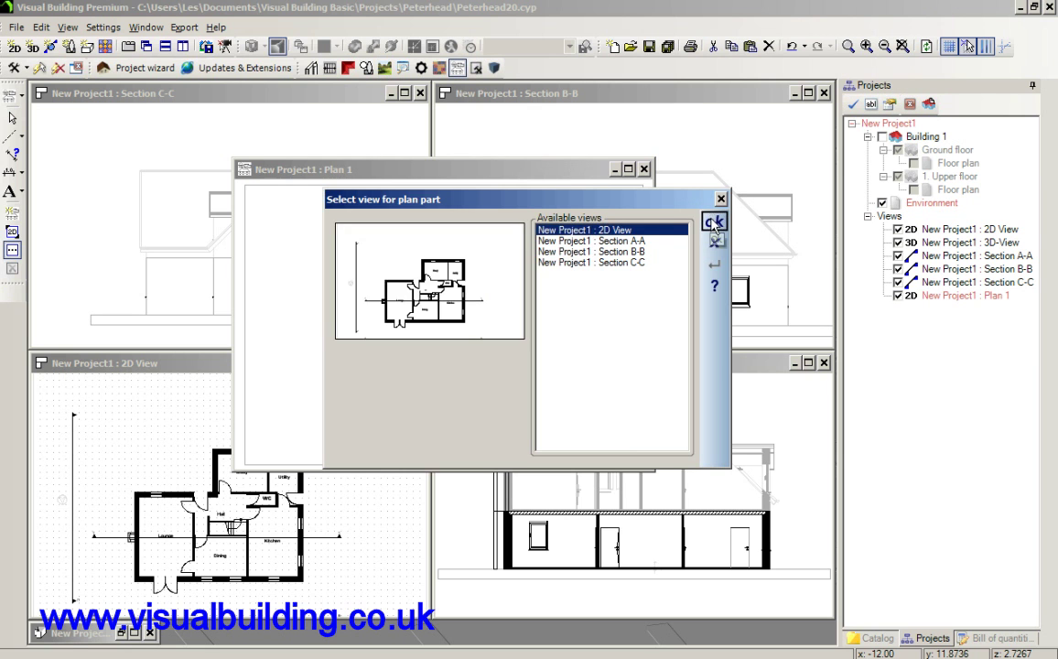
click(713, 220)
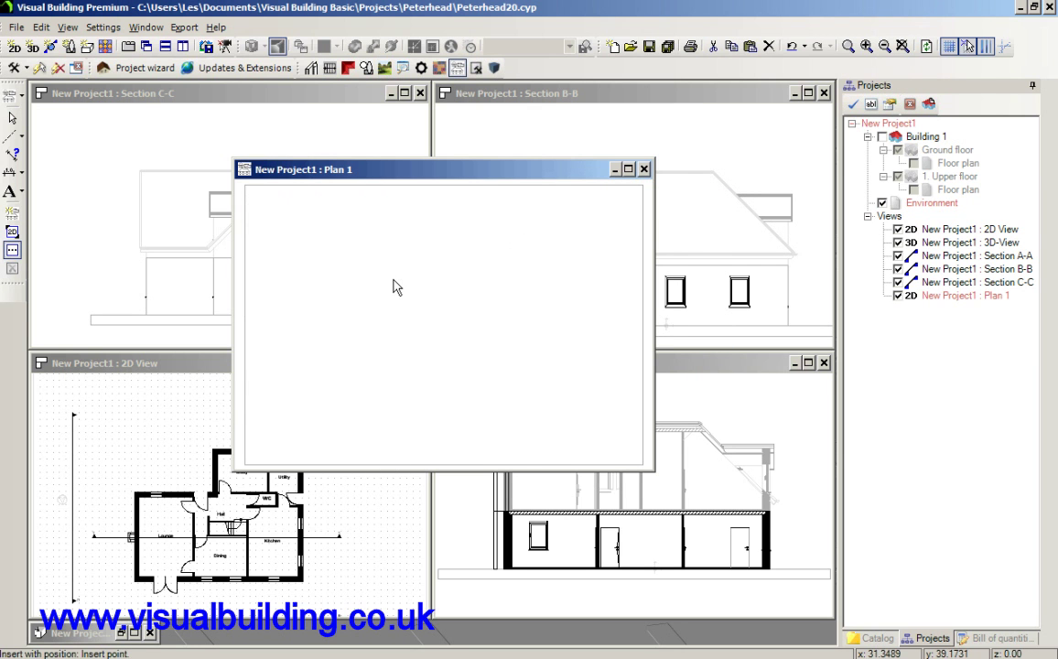
click(393, 284)
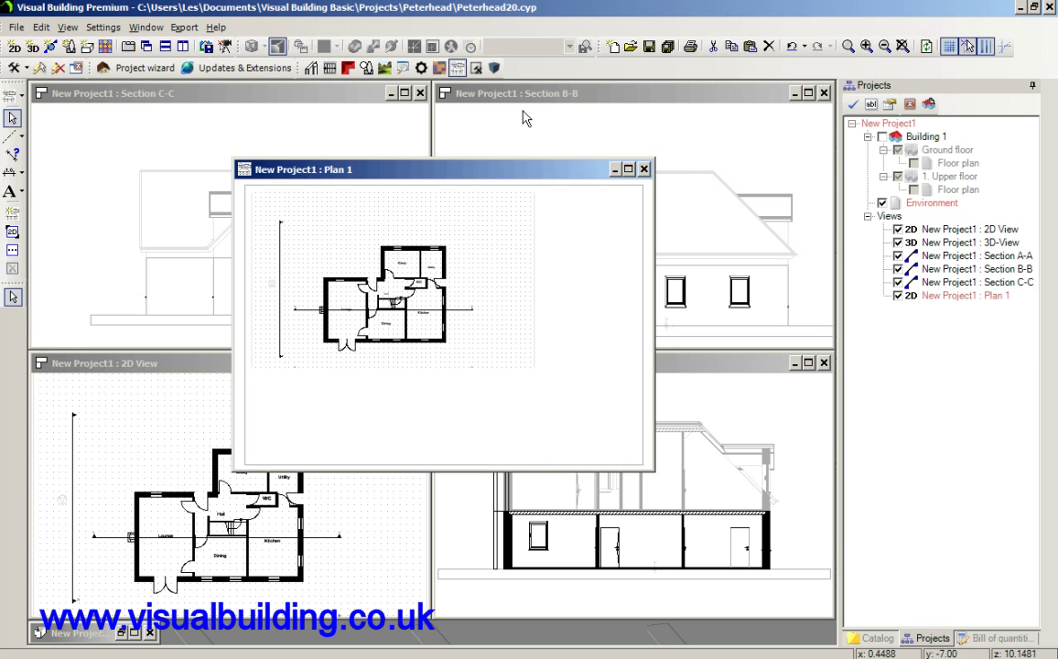
Step: Maximize the Plan 1 sheet and insert the Section B-B elevation as a plan part to the right of the floor plan
click(629, 168)
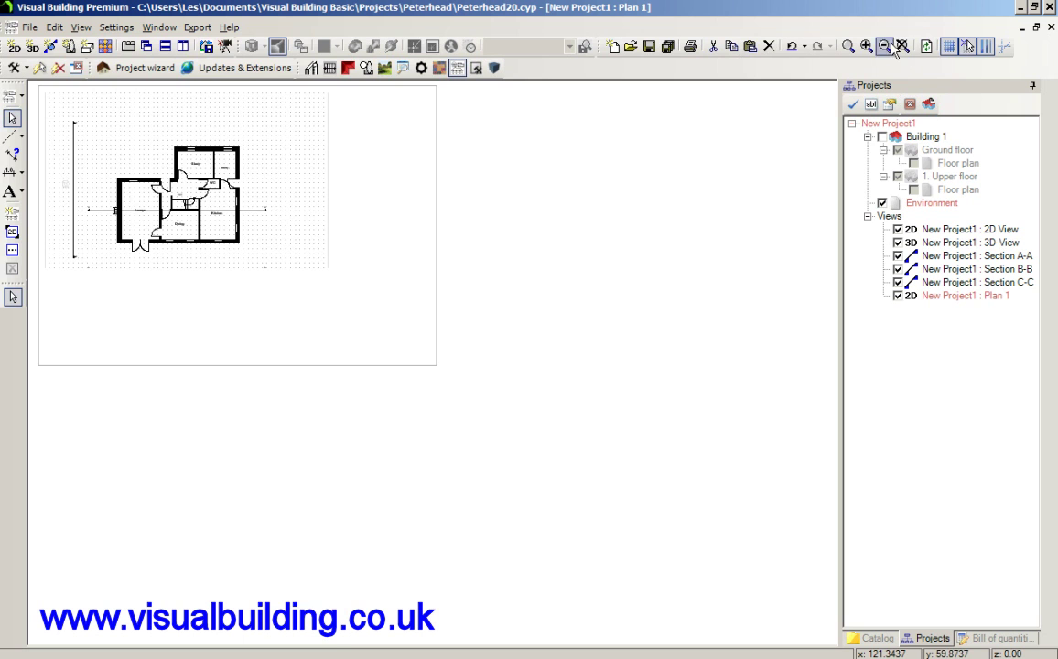
click(812, 46)
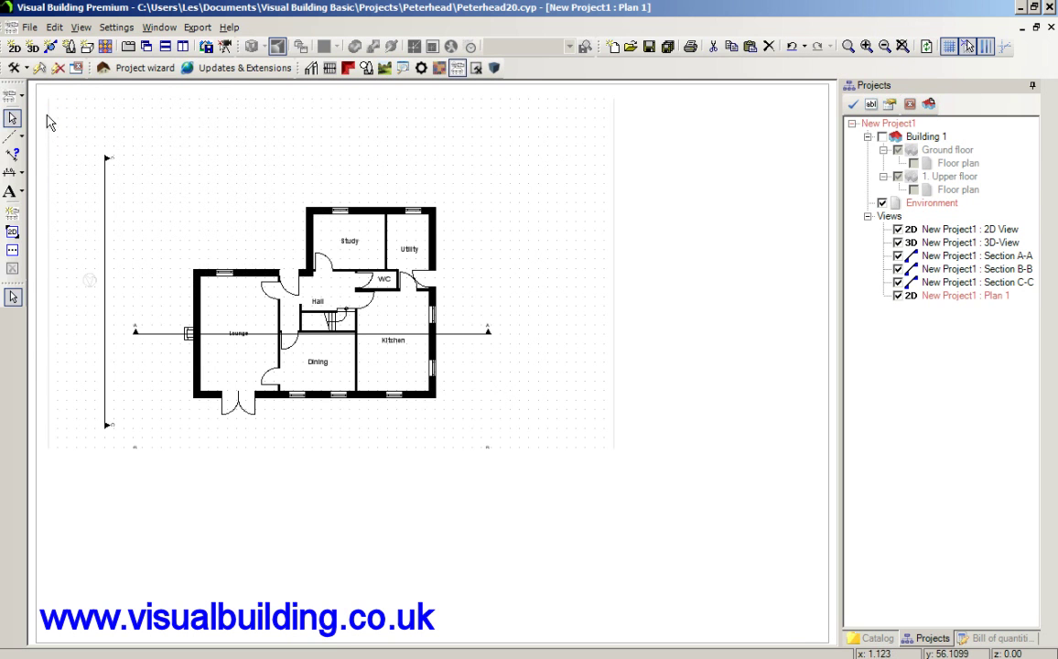
click(13, 251)
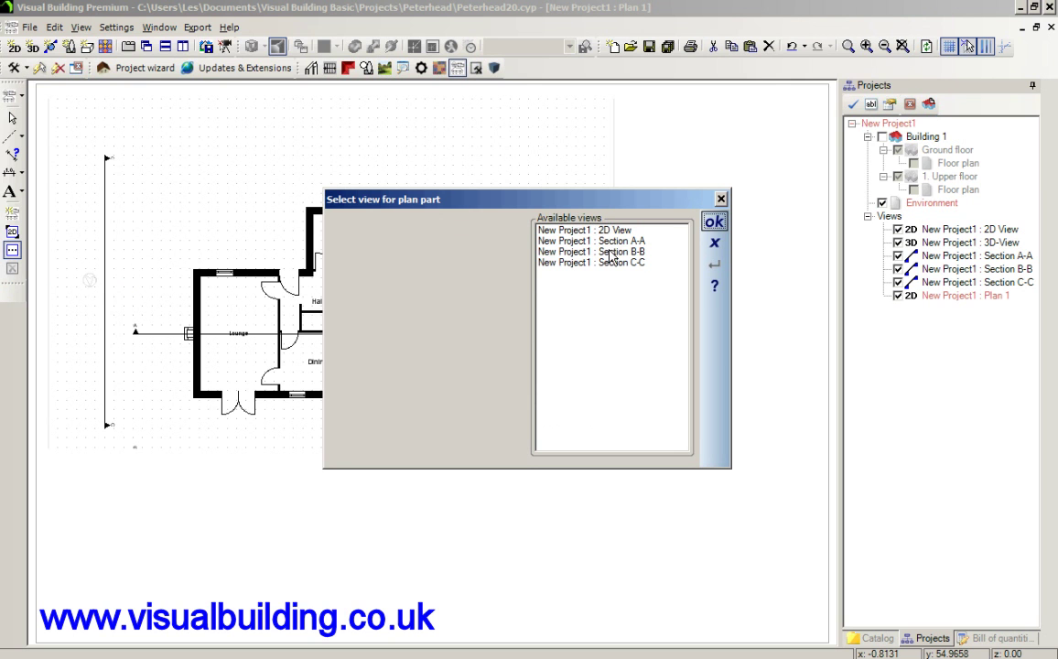
click(625, 251)
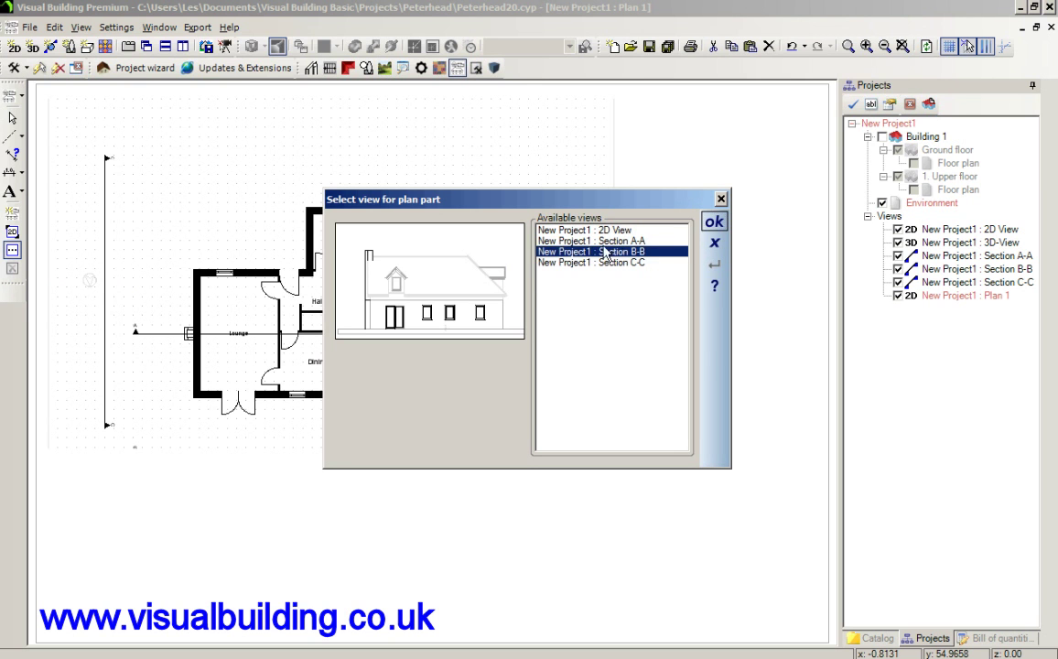
click(714, 220)
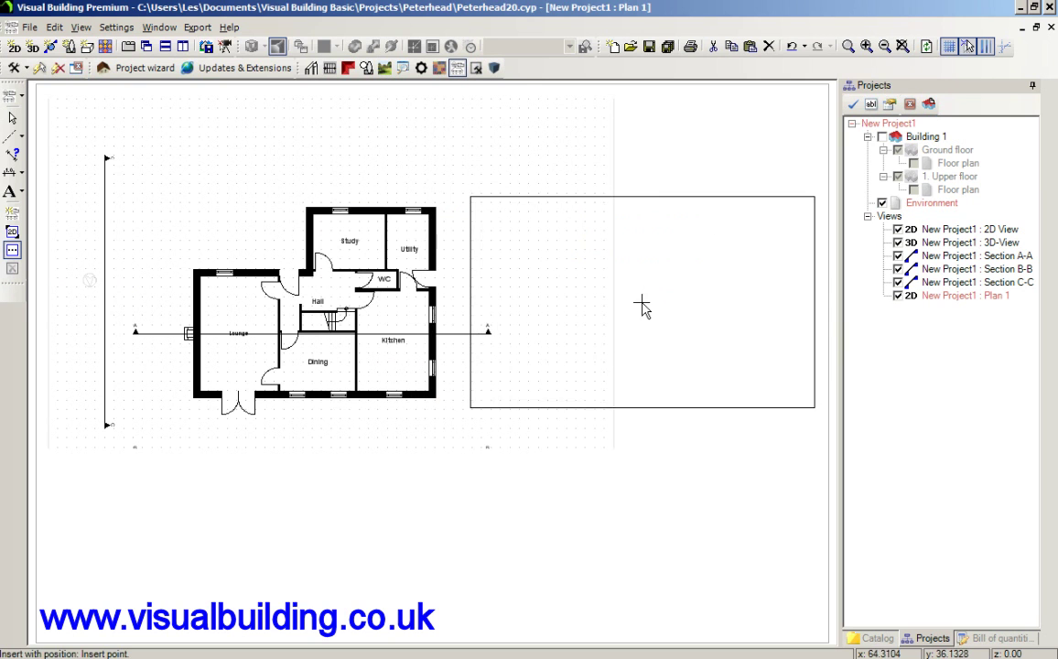
key(Escape)
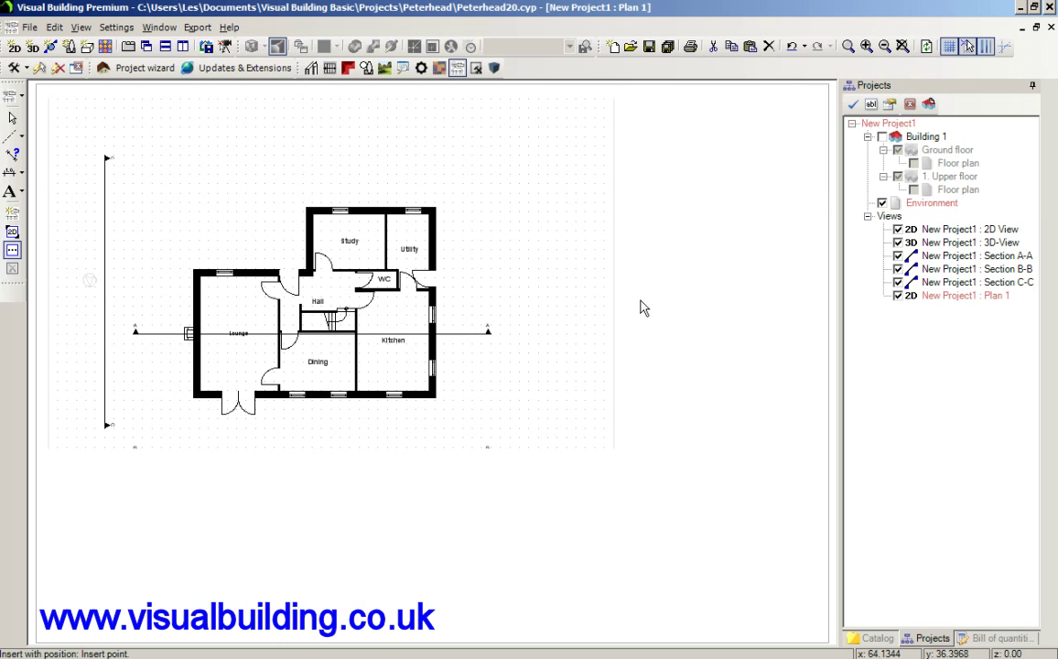
click(641, 307)
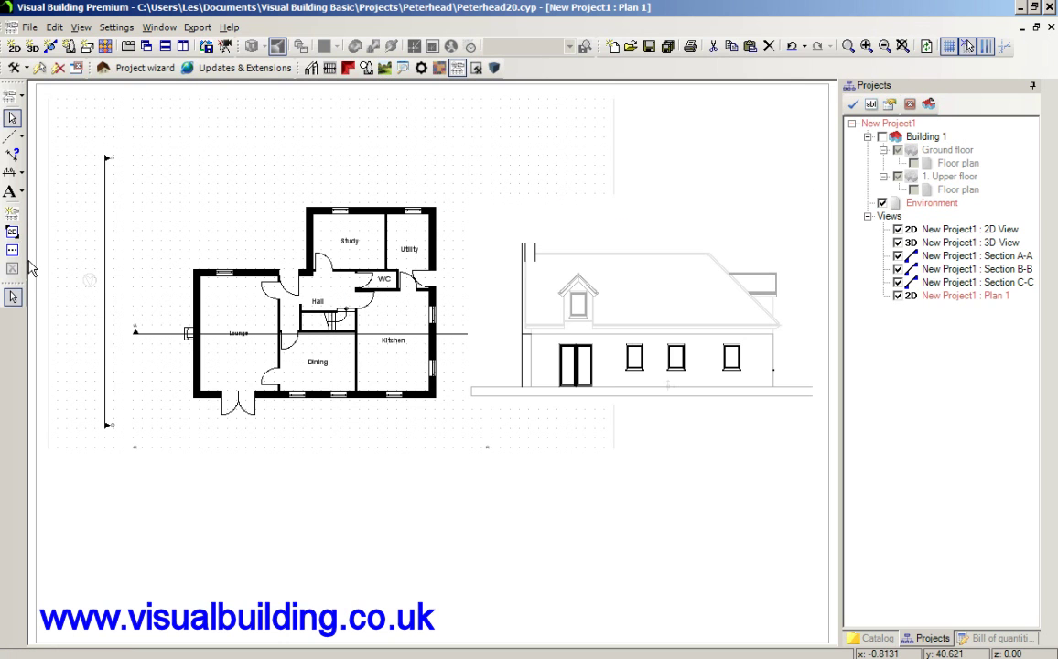
Step: Insert the Section C-C elevation as a plan part below the Section B-B elevation on the Plan 1 sheet
click(12, 250)
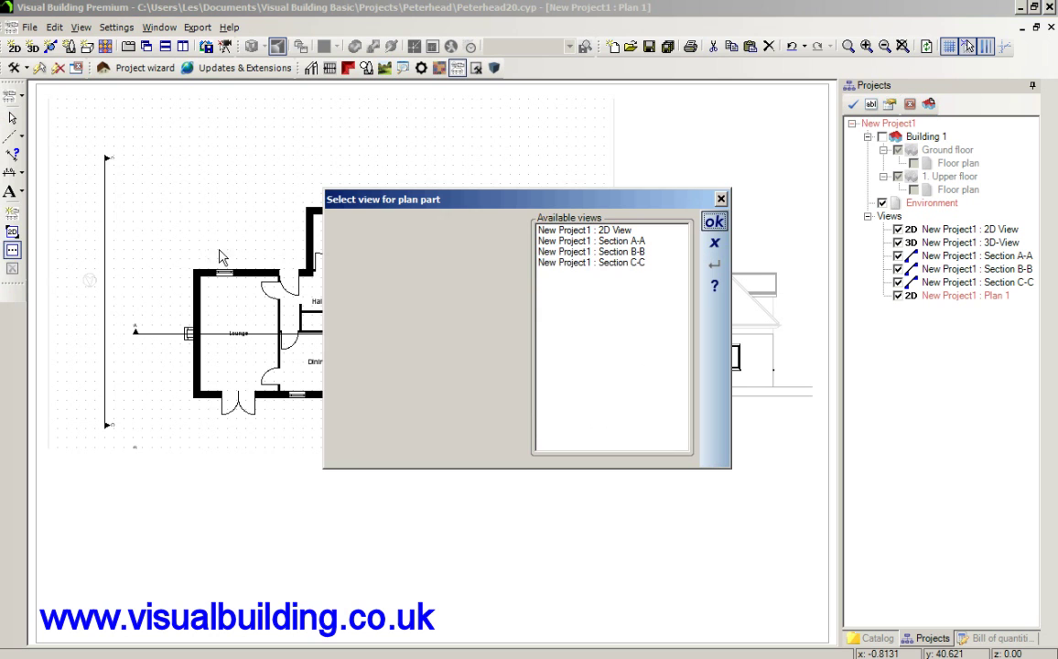
click(582, 262)
click(713, 222)
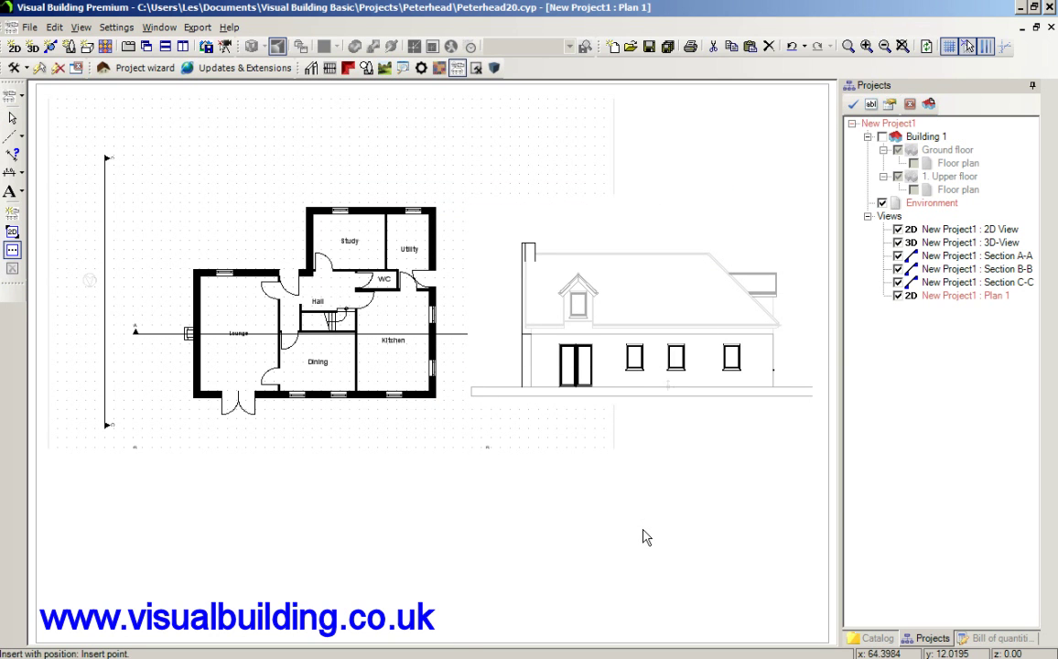
click(642, 536)
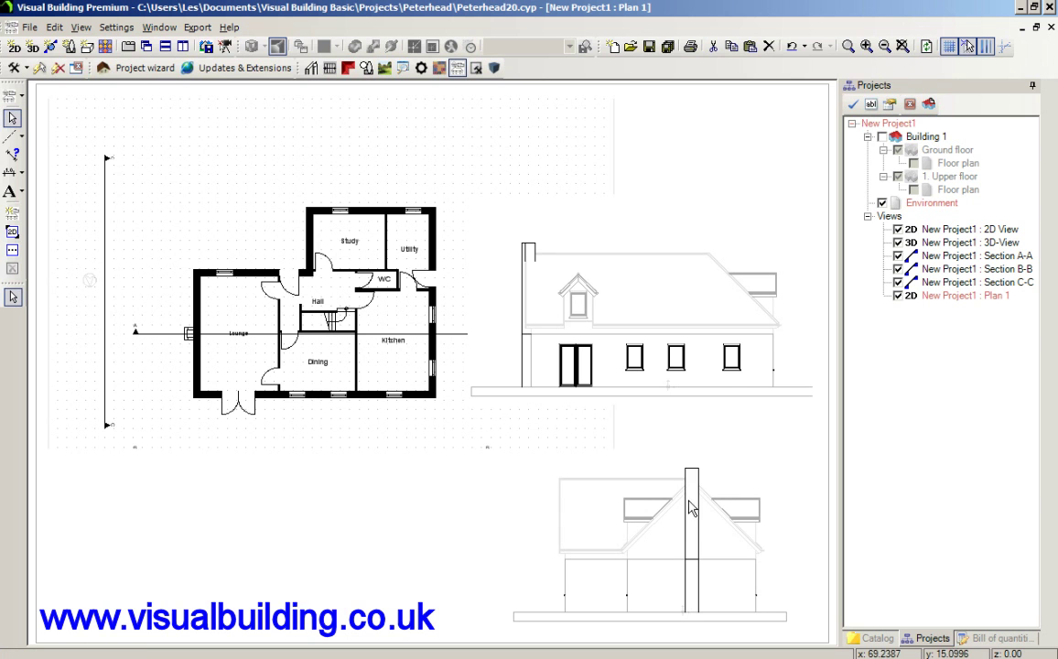
Step: Activate the Section B-B plan part and dimension the height from the ground line to the chimney top, placing the dimension outside the chimney
scroll(526, 166, down, 1)
scroll(526, 165, up, 1)
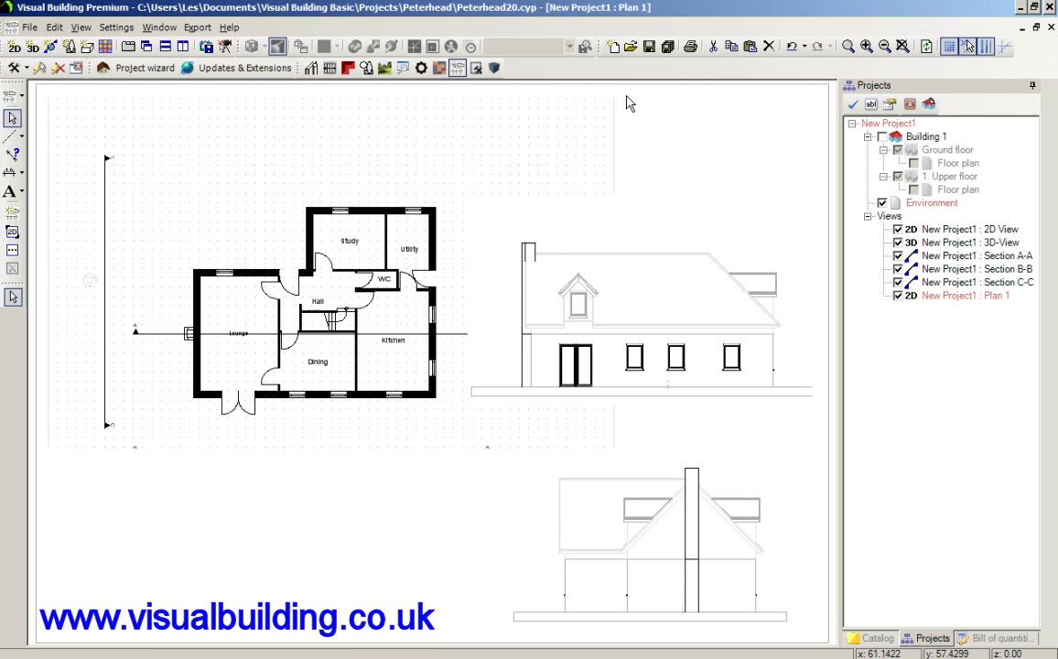
click(871, 49)
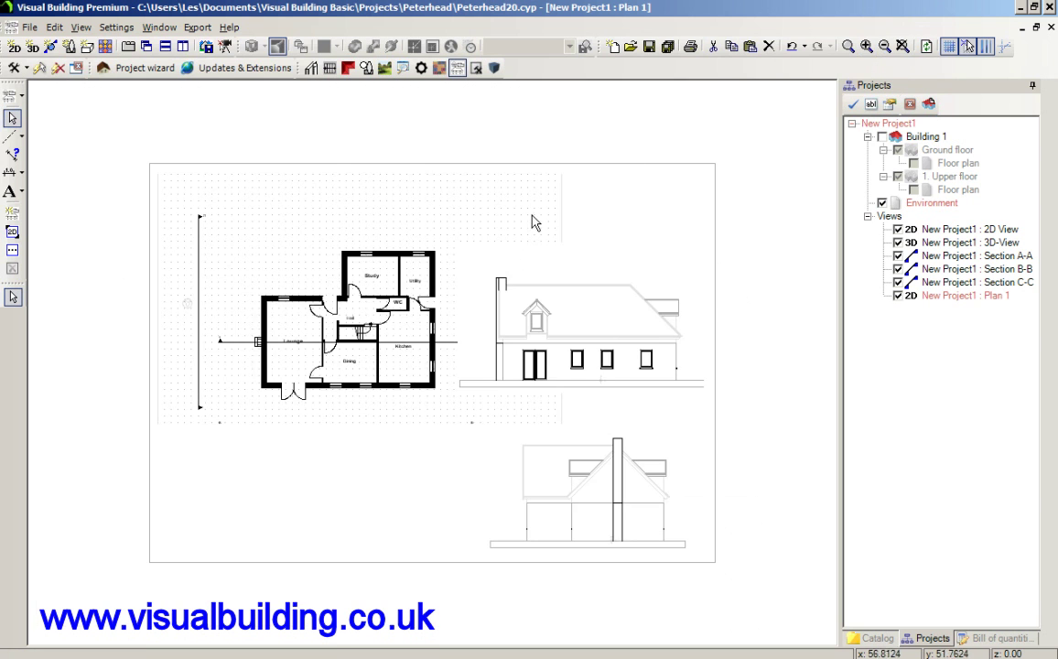
ctrl+scroll(626, 244, up, 1)
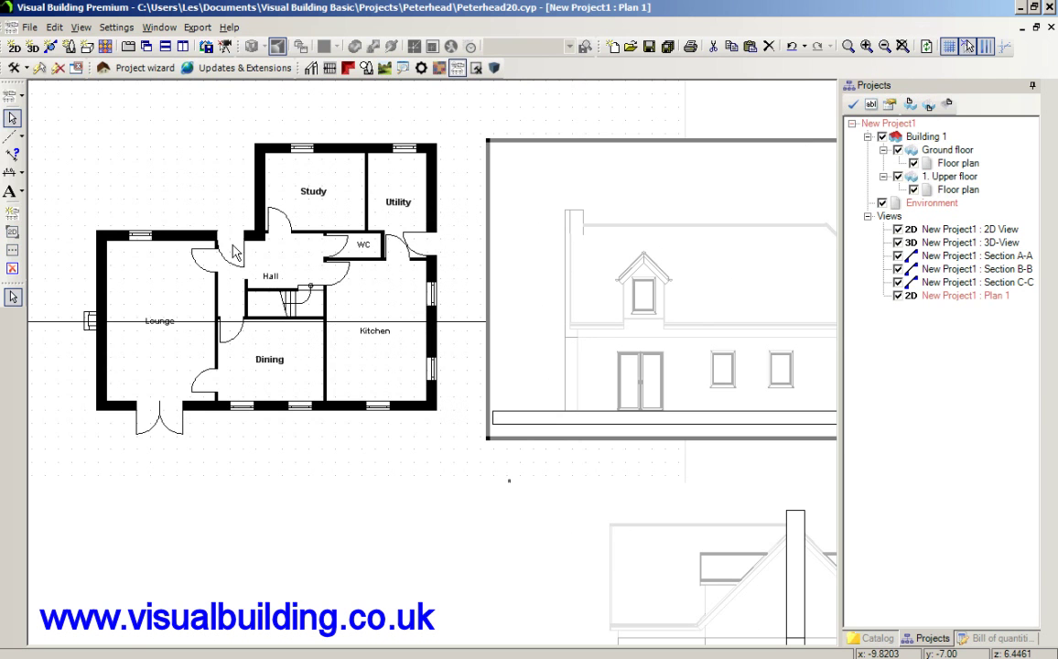
click(12, 172)
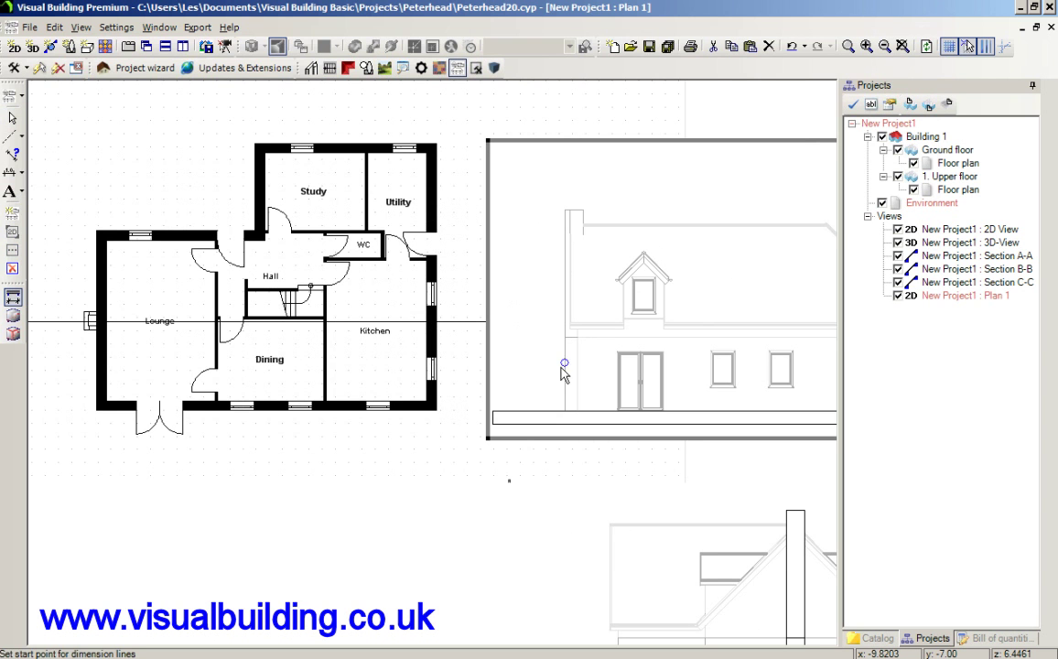
click(542, 413)
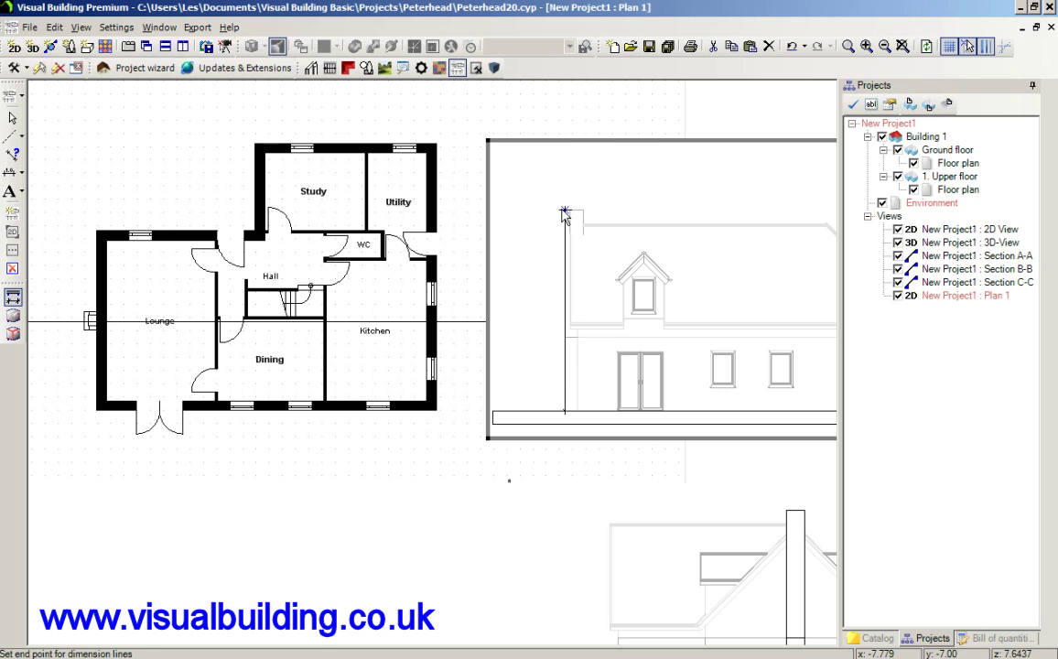
click(525, 220)
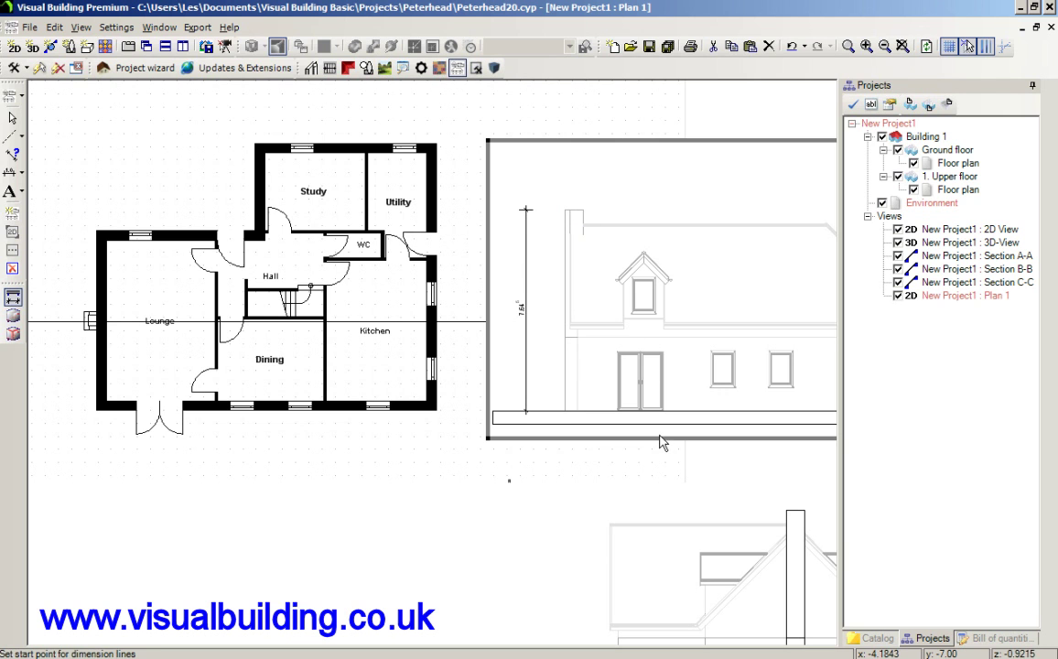
Step: Make Building 1's ground floor plan active and hide the Environment in the Section B-B plan part
click(885, 208)
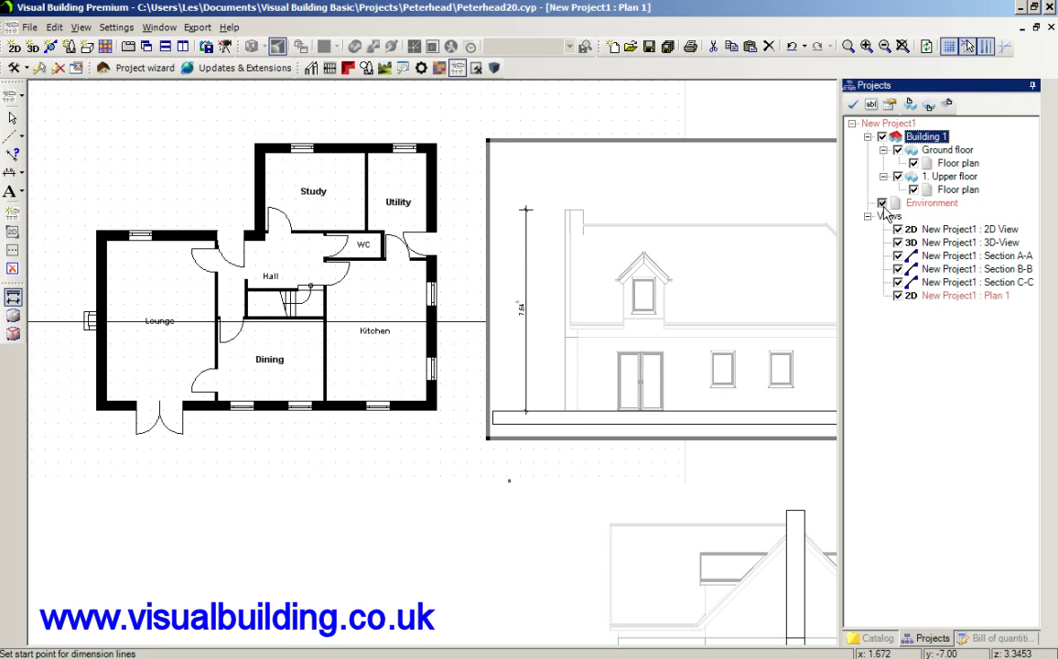
click(882, 203)
key(ctrl+z)
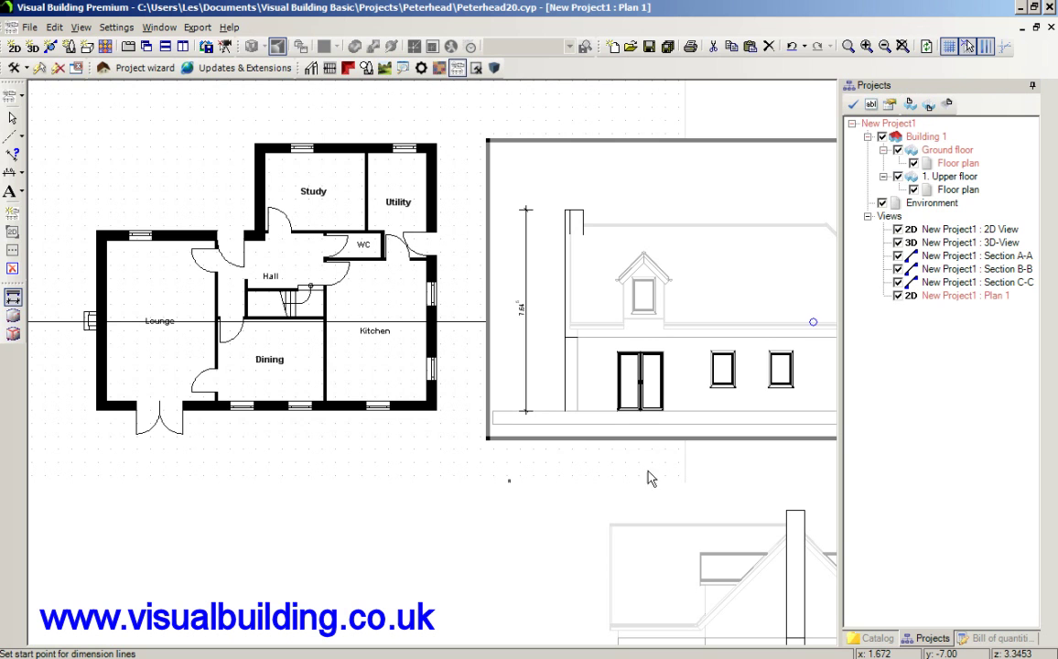
click(883, 209)
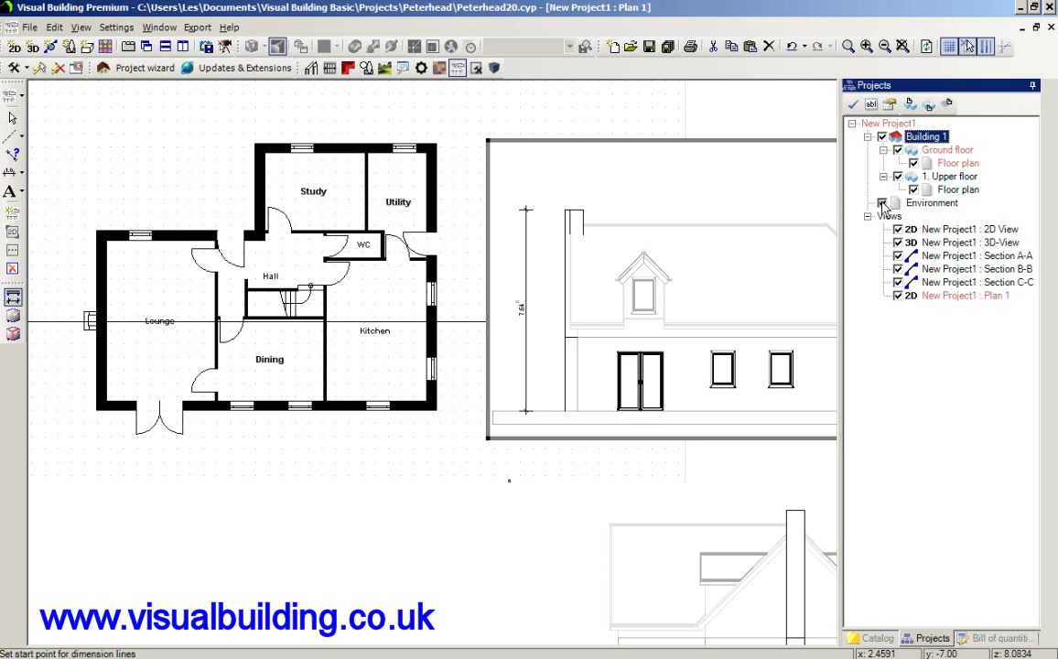
click(882, 204)
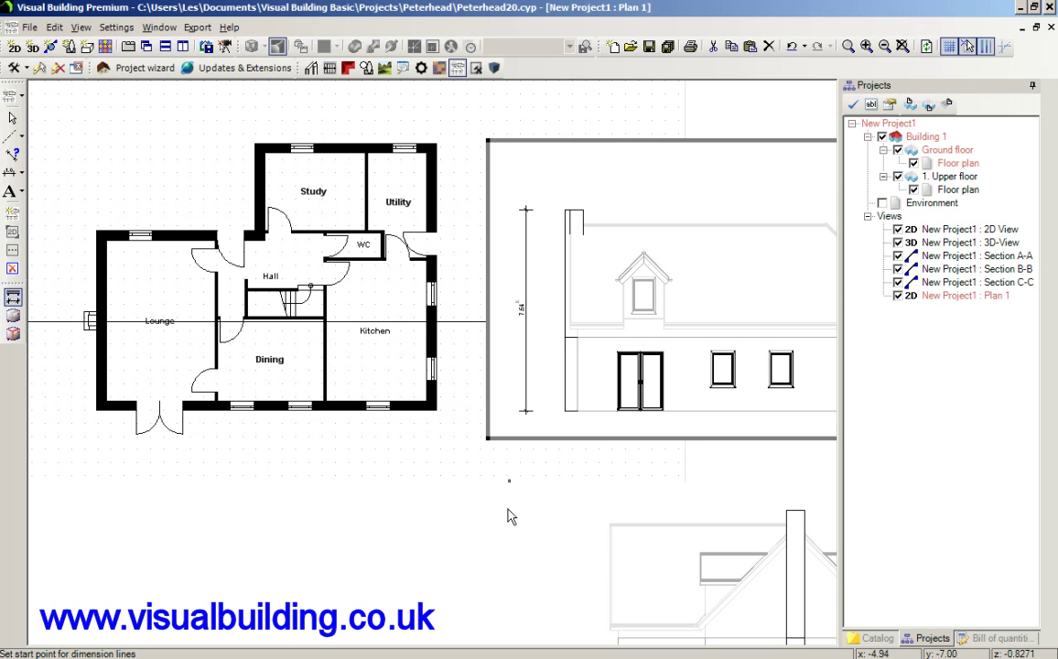
click(884, 48)
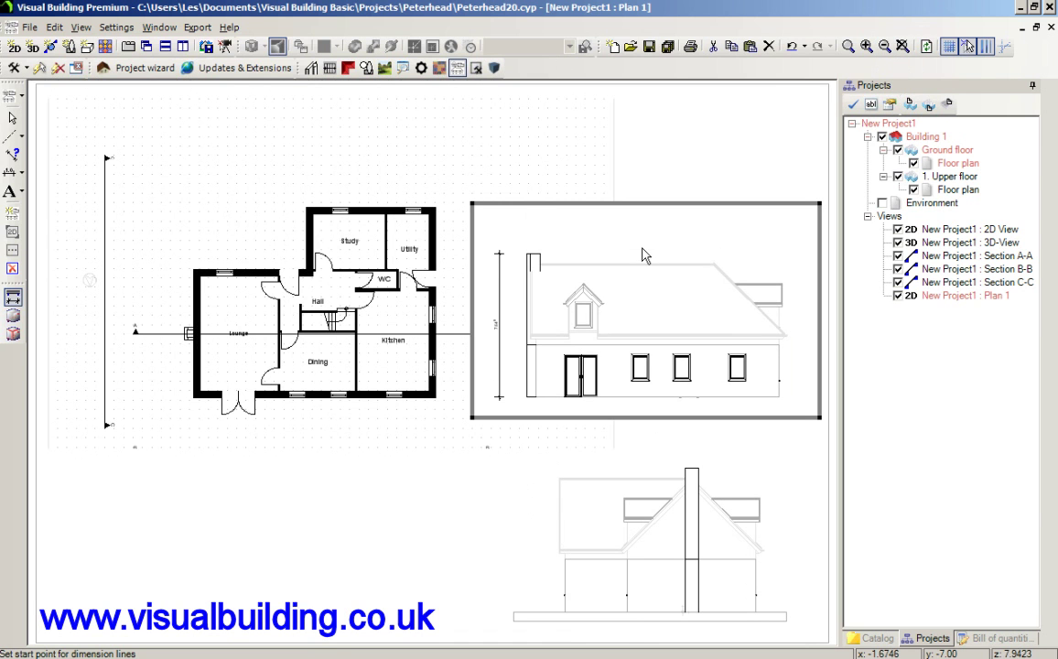